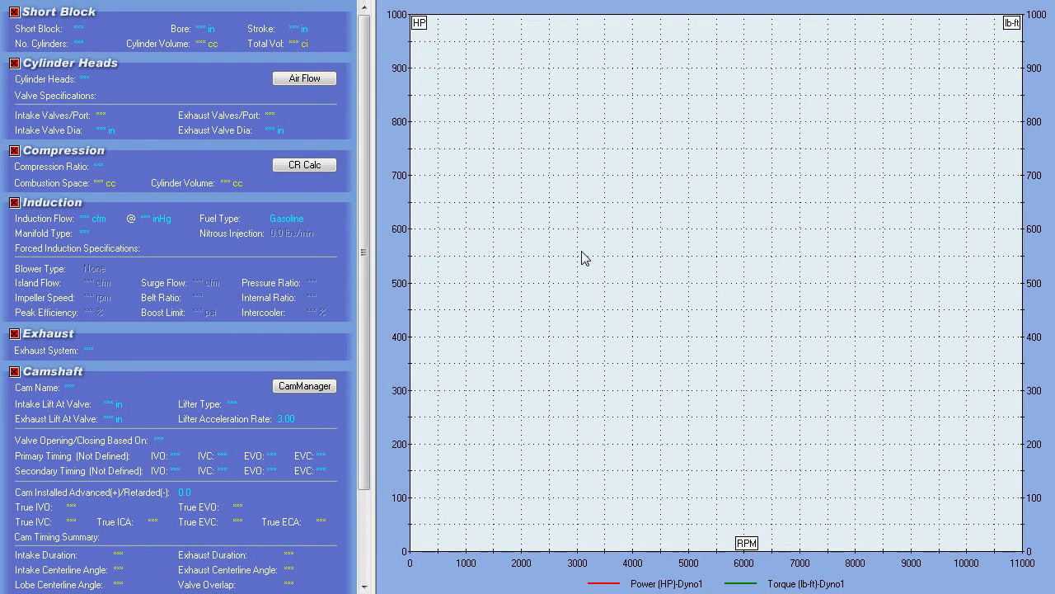
Examine the short block presets by cylinder count for domestic makes such as Chevy, Pontiac and Ford
{"action": "left_click", "coordinate": [89, 33]}
{"action": "left_click", "coordinate": [146, 29]}
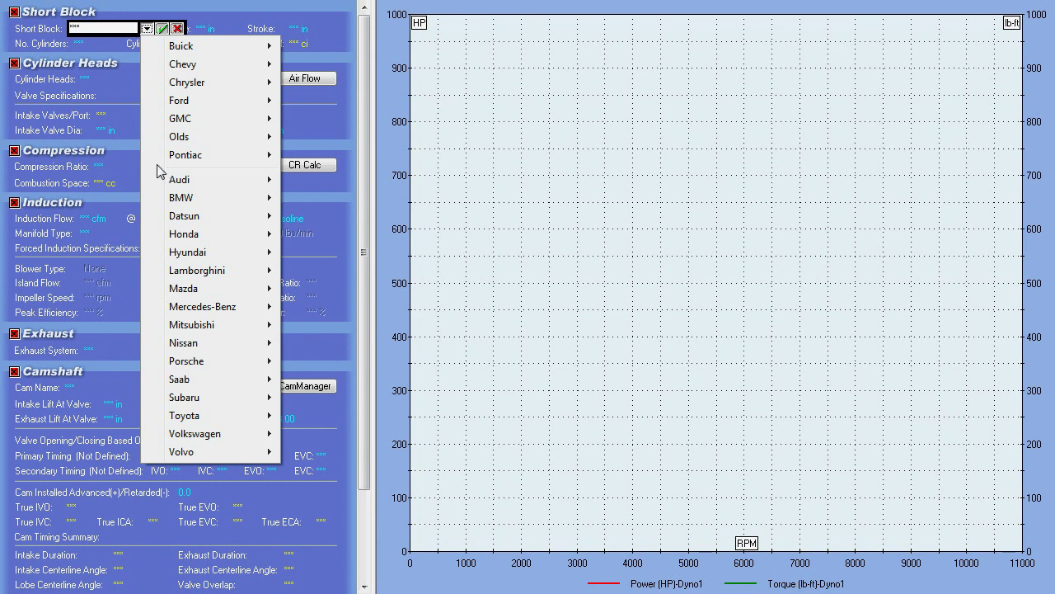
{"action": "mouse_move", "coordinate": [195, 69]}
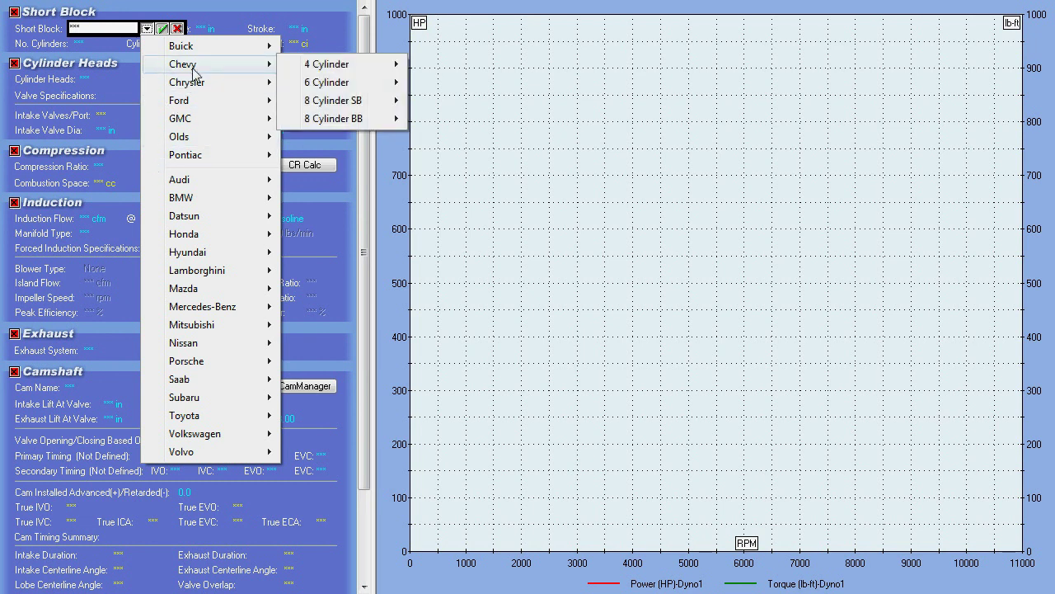
{"action": "mouse_move", "coordinate": [317, 66]}
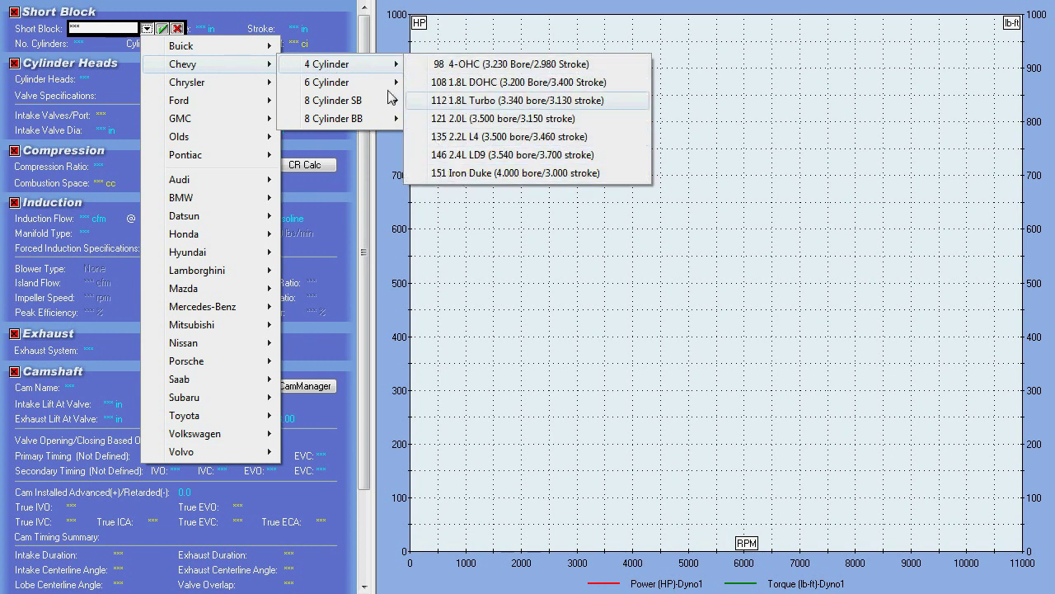
{"action": "mouse_move", "coordinate": [333, 85]}
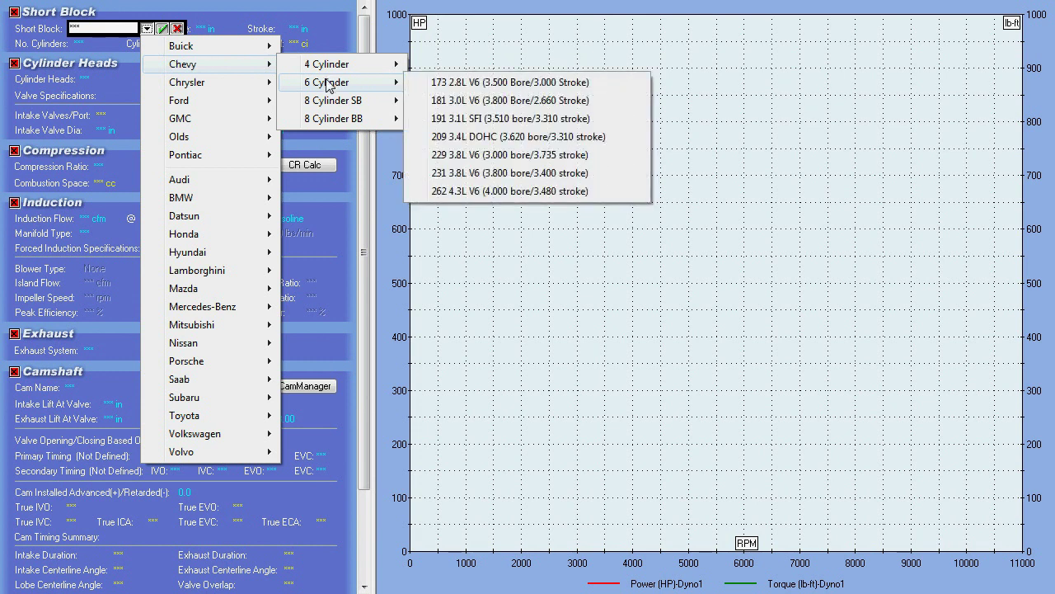
{"action": "mouse_move", "coordinate": [346, 102]}
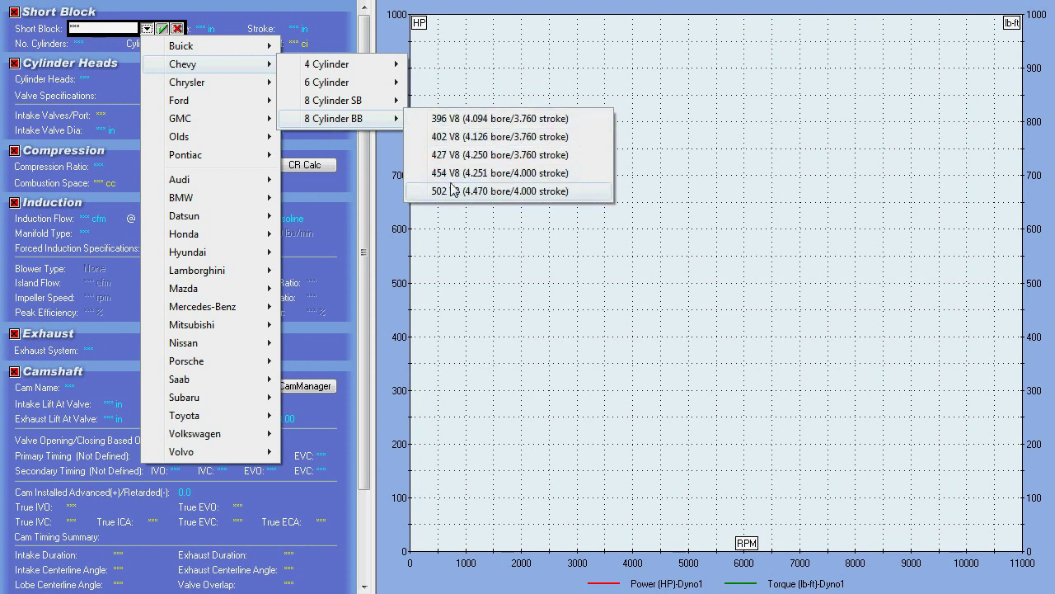
{"action": "mouse_move", "coordinate": [217, 160]}
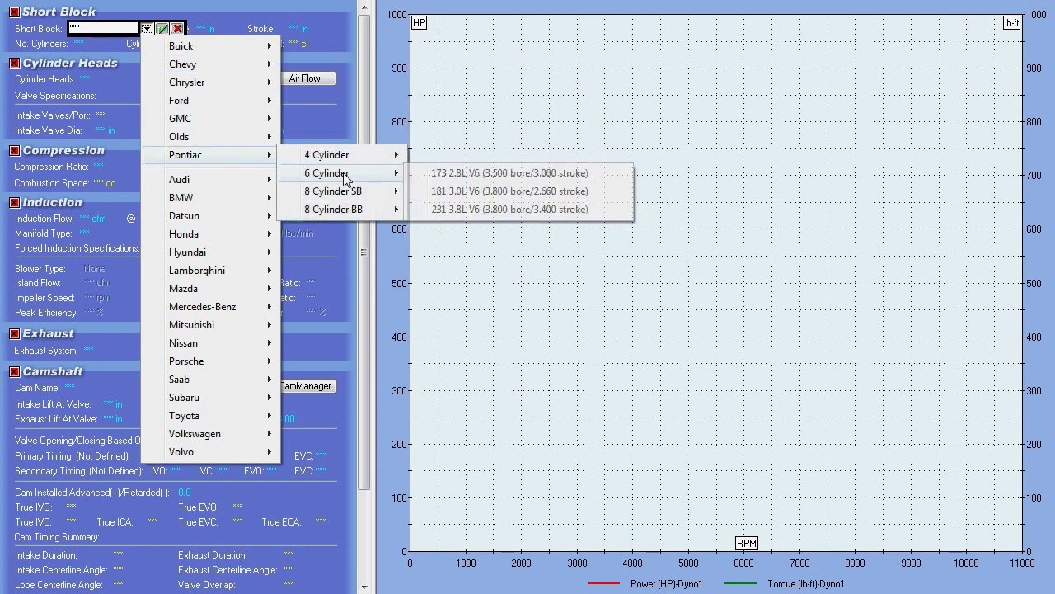
{"action": "mouse_move", "coordinate": [340, 195]}
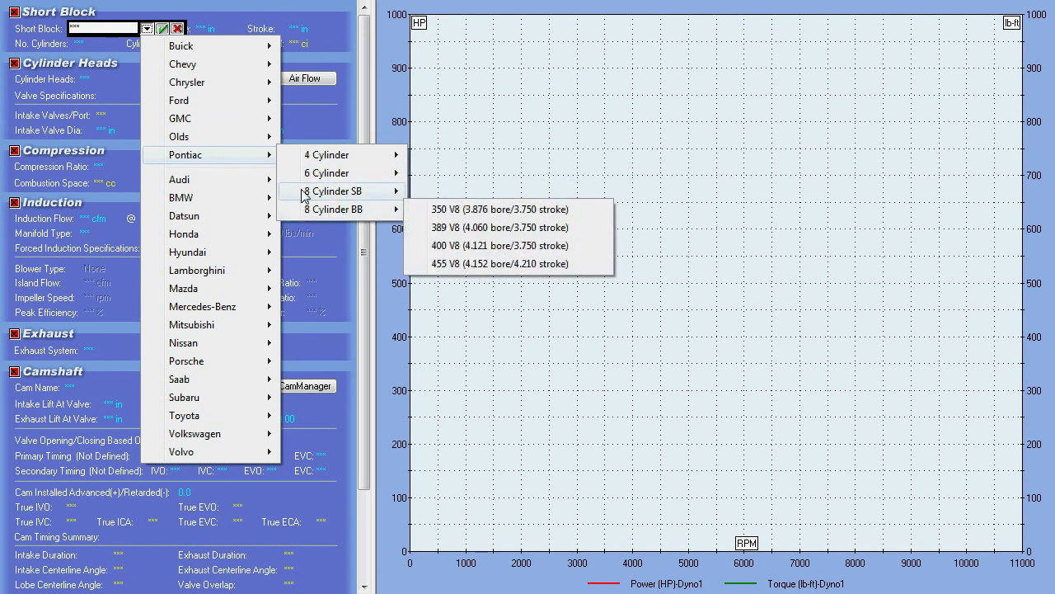
{"action": "mouse_move", "coordinate": [207, 101]}
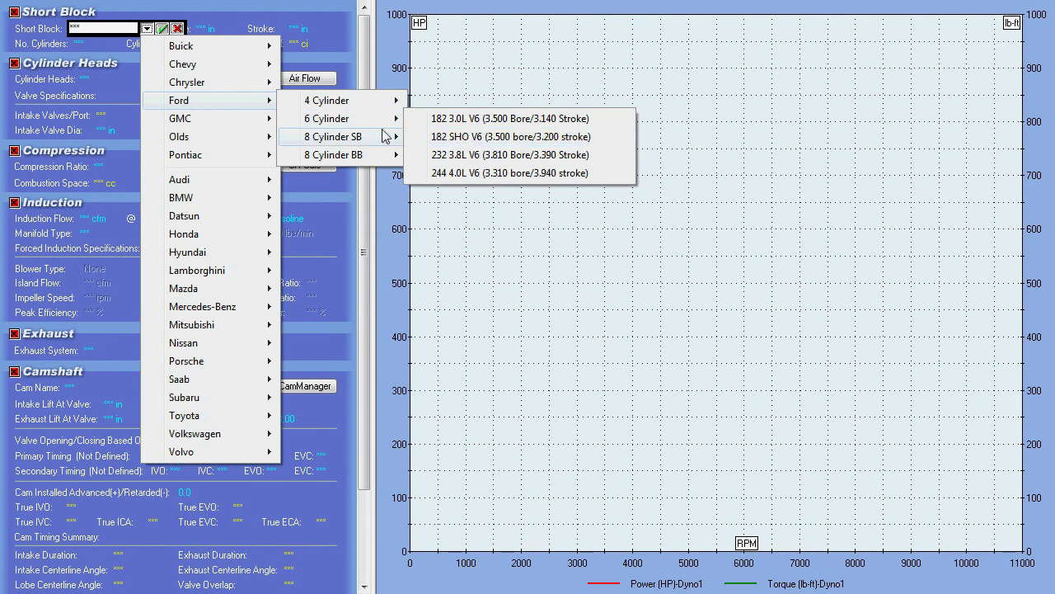
{"action": "mouse_move", "coordinate": [346, 138]}
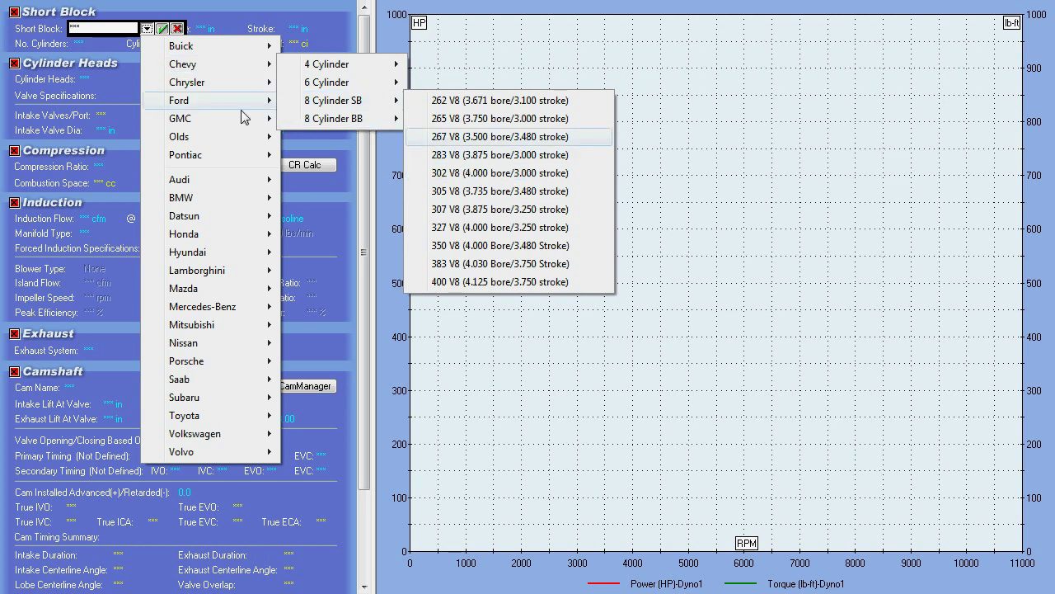
{"action": "mouse_move", "coordinate": [207, 139]}
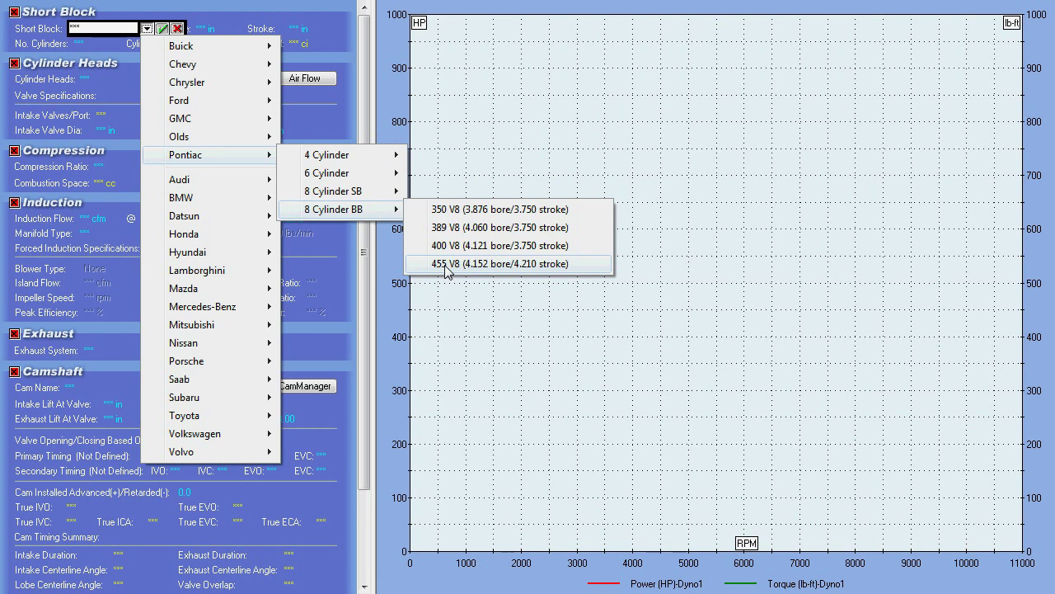
Examine the import short block presets, including Audi, Datsun, Porsche, Mercedes-Benz, Volkswagen and Honda
{"action": "mouse_move", "coordinate": [216, 181]}
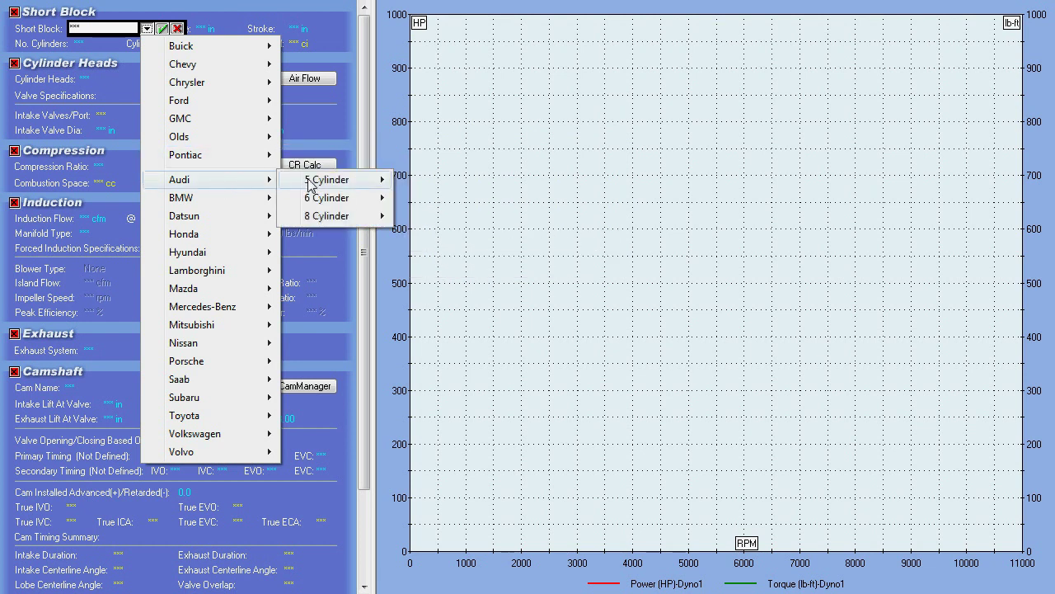
{"action": "mouse_move", "coordinate": [312, 185]}
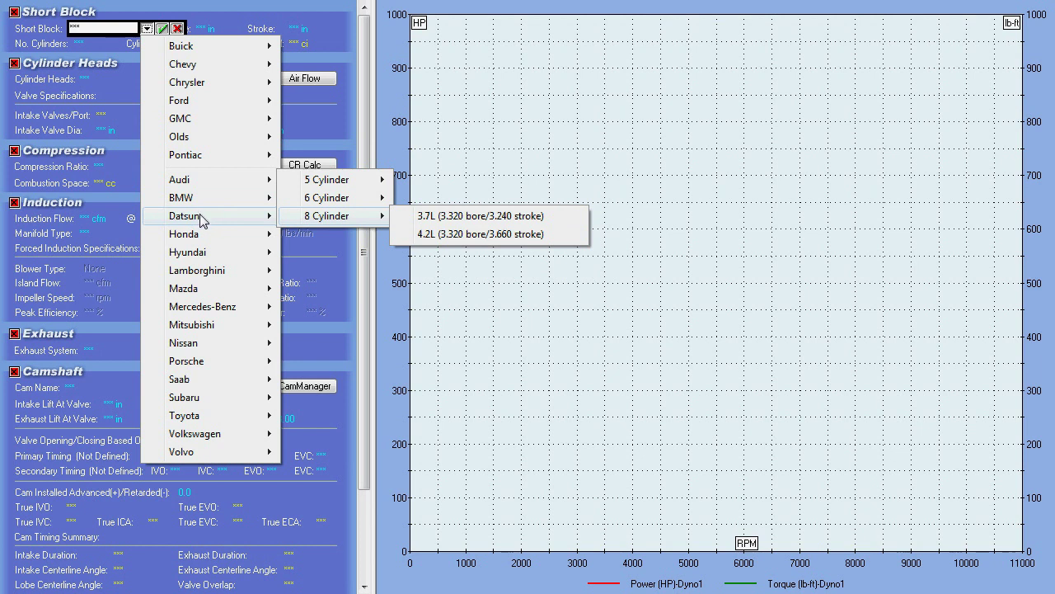
{"action": "mouse_move", "coordinate": [198, 218]}
{"action": "mouse_move", "coordinate": [190, 346]}
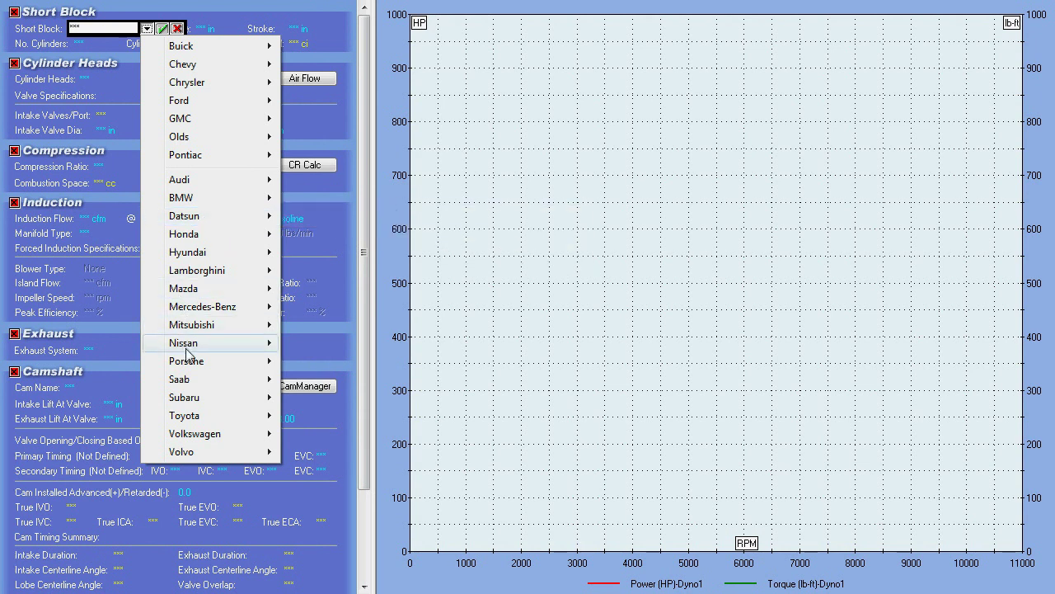
{"action": "mouse_move", "coordinate": [264, 366]}
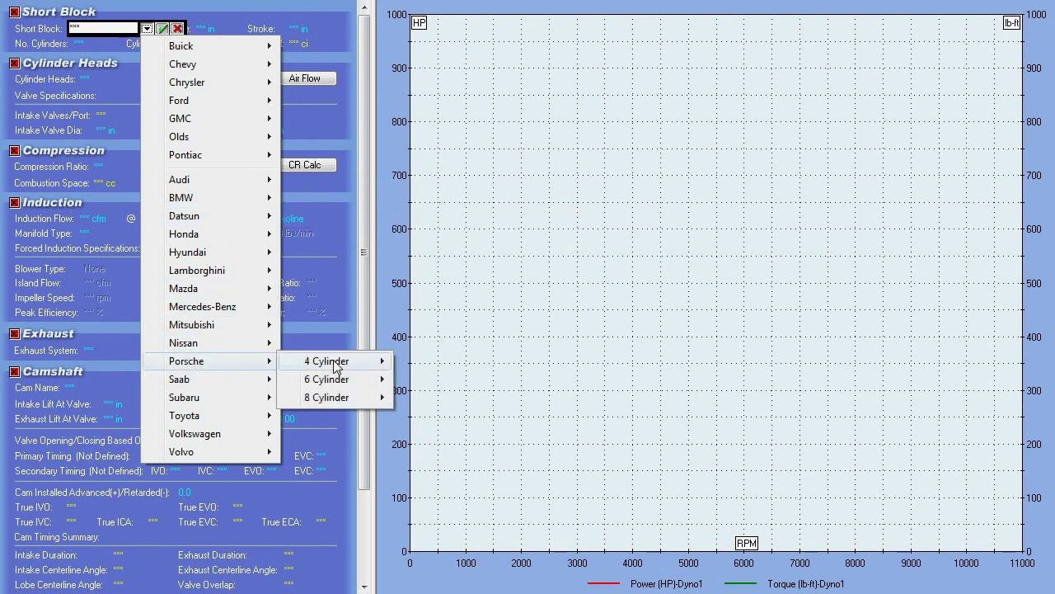
{"action": "mouse_move", "coordinate": [334, 369]}
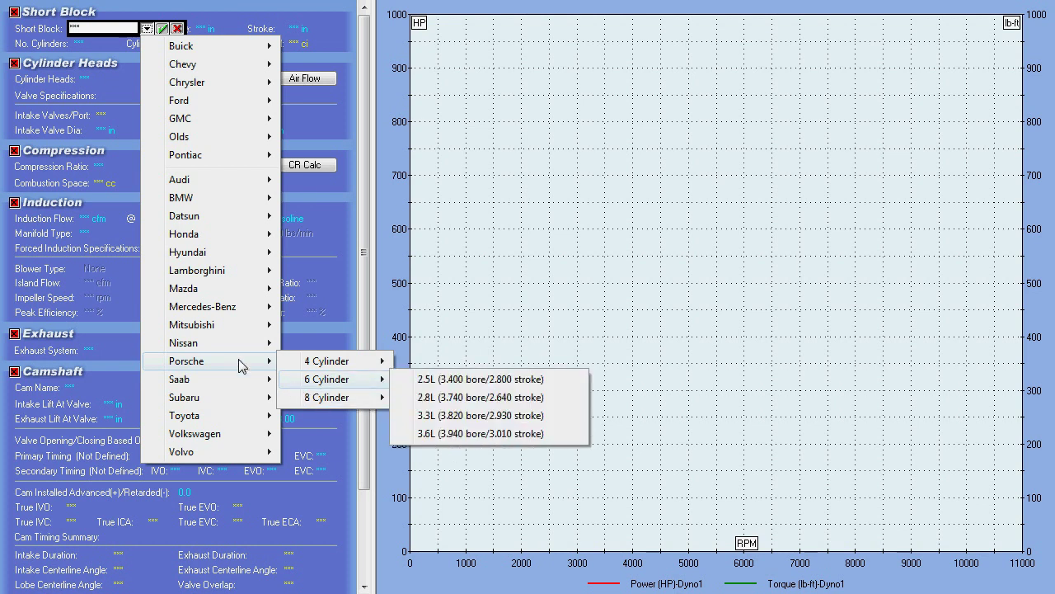
{"action": "mouse_move", "coordinate": [244, 308]}
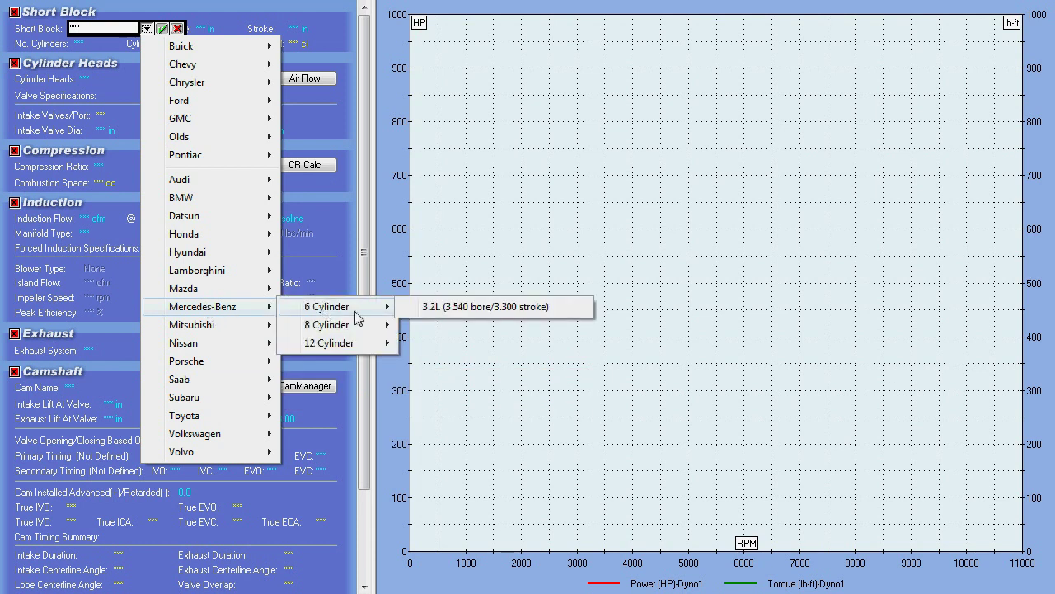
{"action": "mouse_move", "coordinate": [330, 328]}
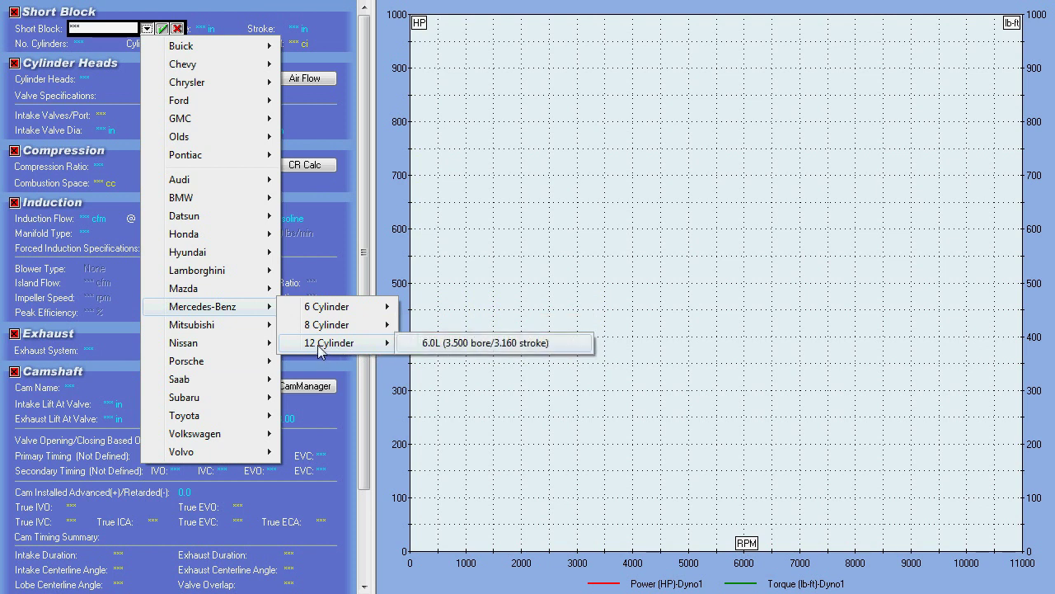
{"action": "mouse_move", "coordinate": [212, 433]}
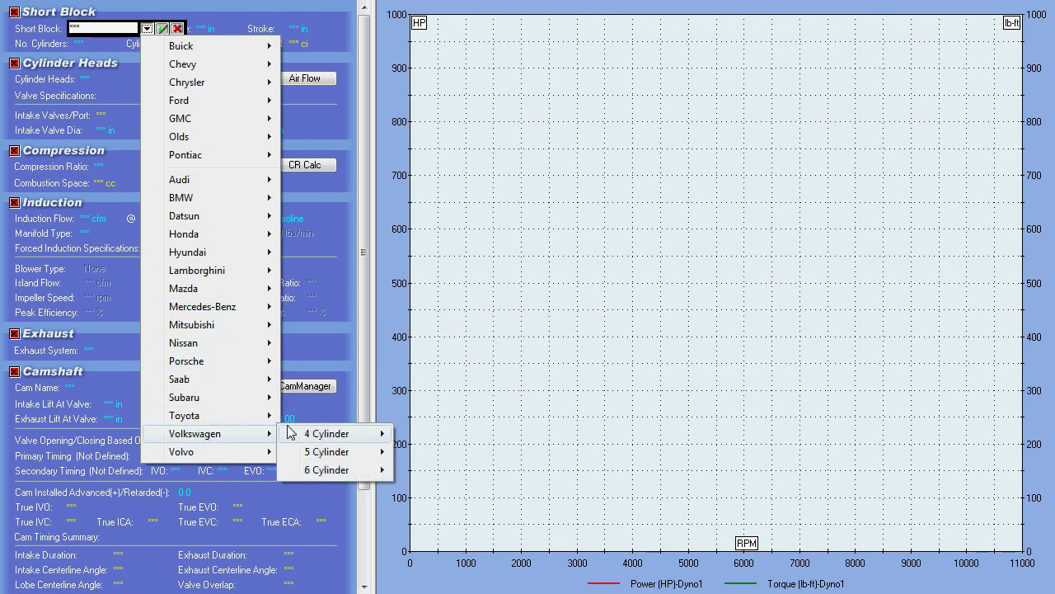
{"action": "mouse_move", "coordinate": [321, 434]}
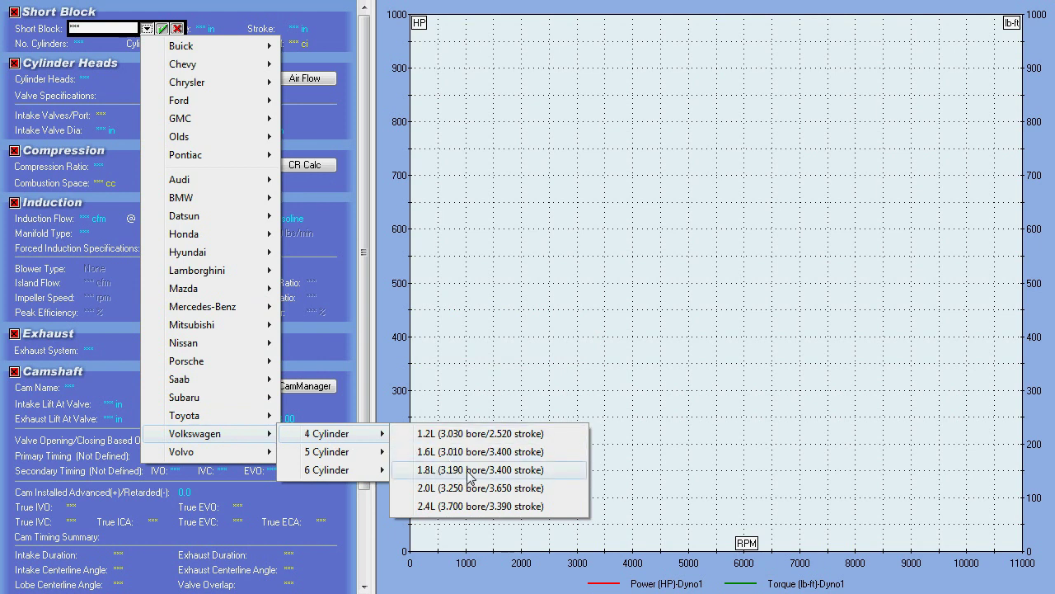
{"action": "mouse_move", "coordinate": [343, 455]}
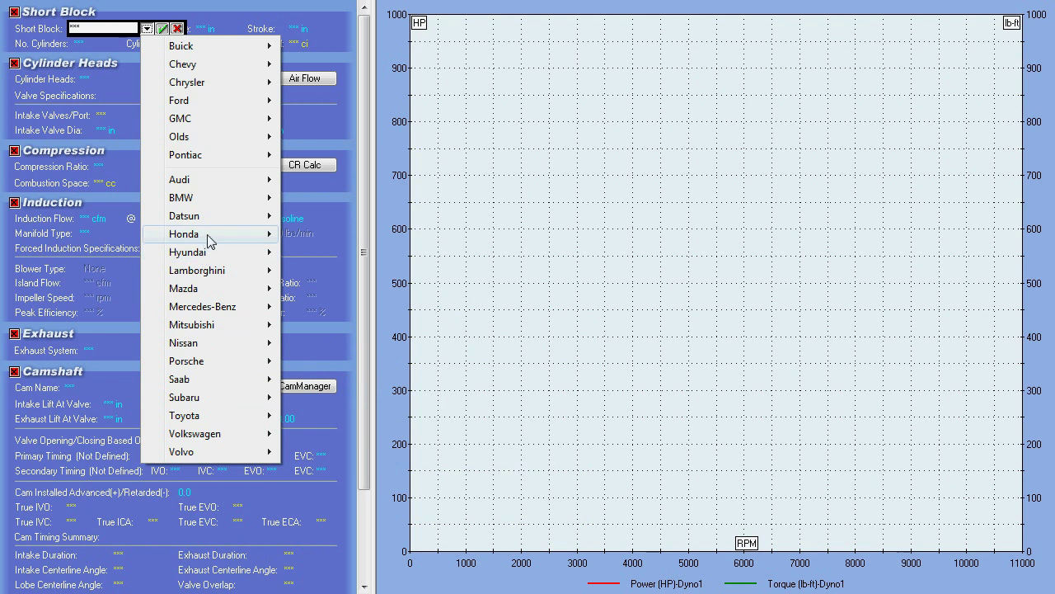
{"action": "mouse_move", "coordinate": [244, 241]}
{"action": "mouse_move", "coordinate": [350, 239]}
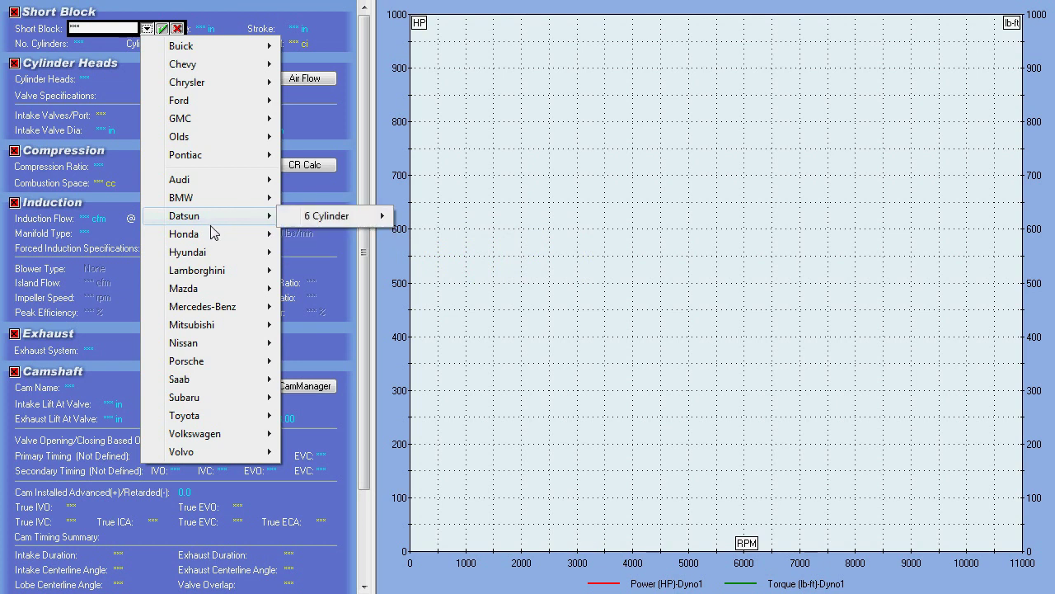
{"action": "mouse_move", "coordinate": [208, 200]}
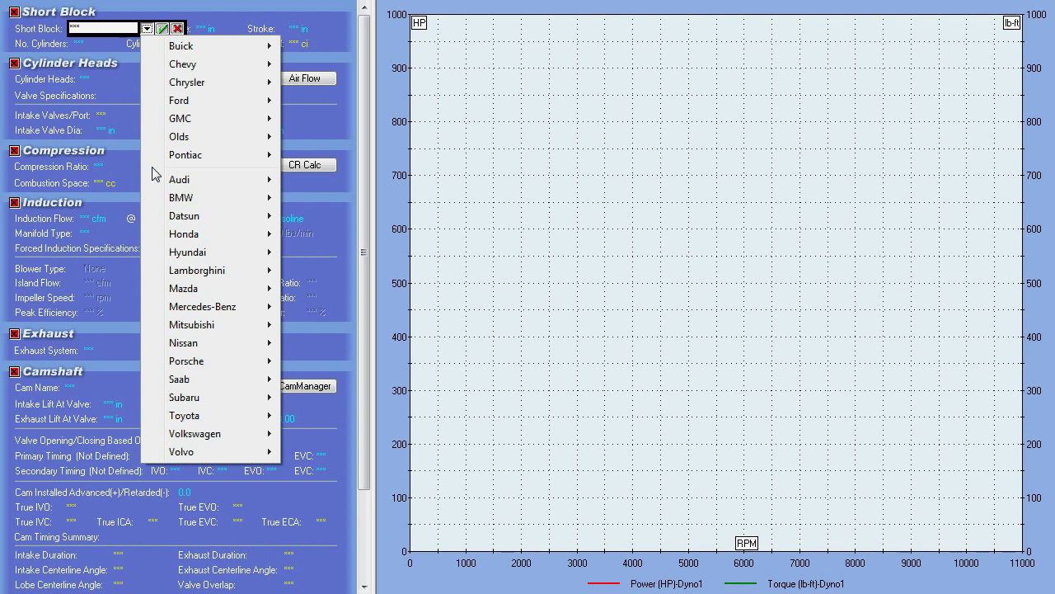
Compare the Ford and Chevy small-block V8 presets with the cylinder options offered for BMW
{"action": "mouse_move", "coordinate": [198, 102]}
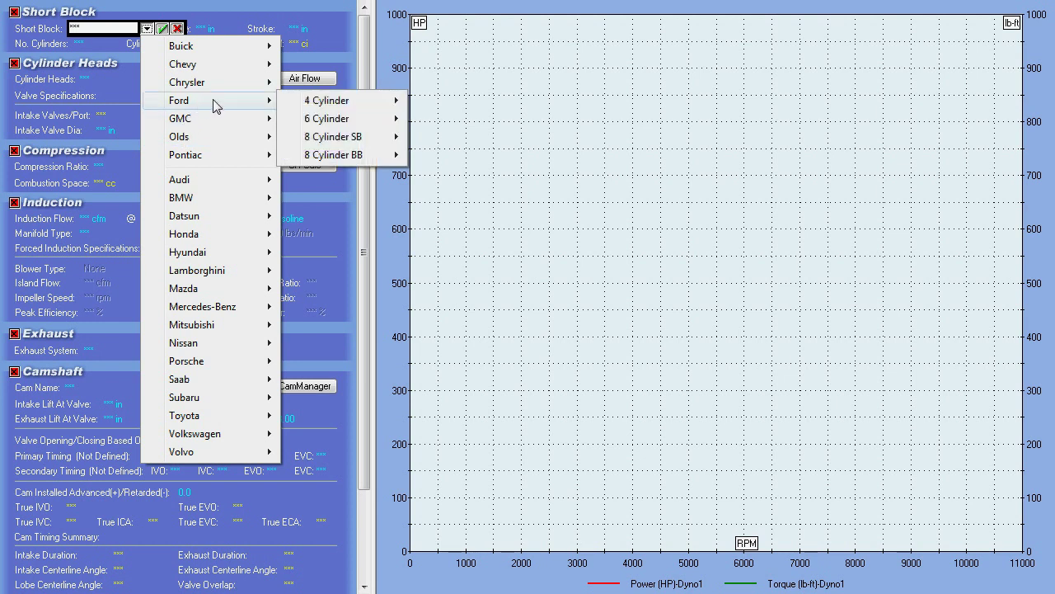
{"action": "mouse_move", "coordinate": [347, 139]}
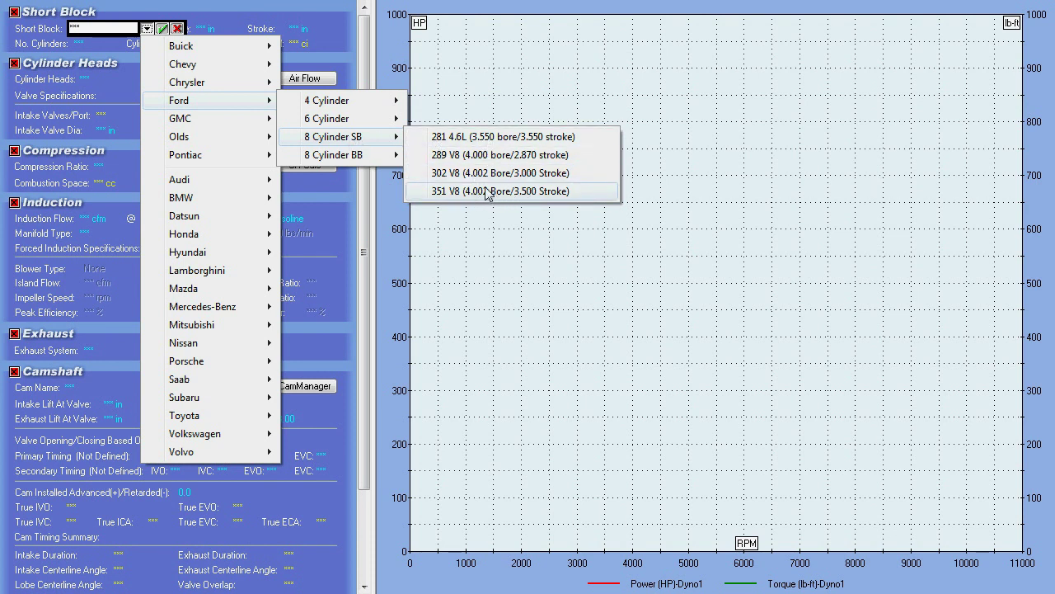
{"action": "mouse_move", "coordinate": [206, 71]}
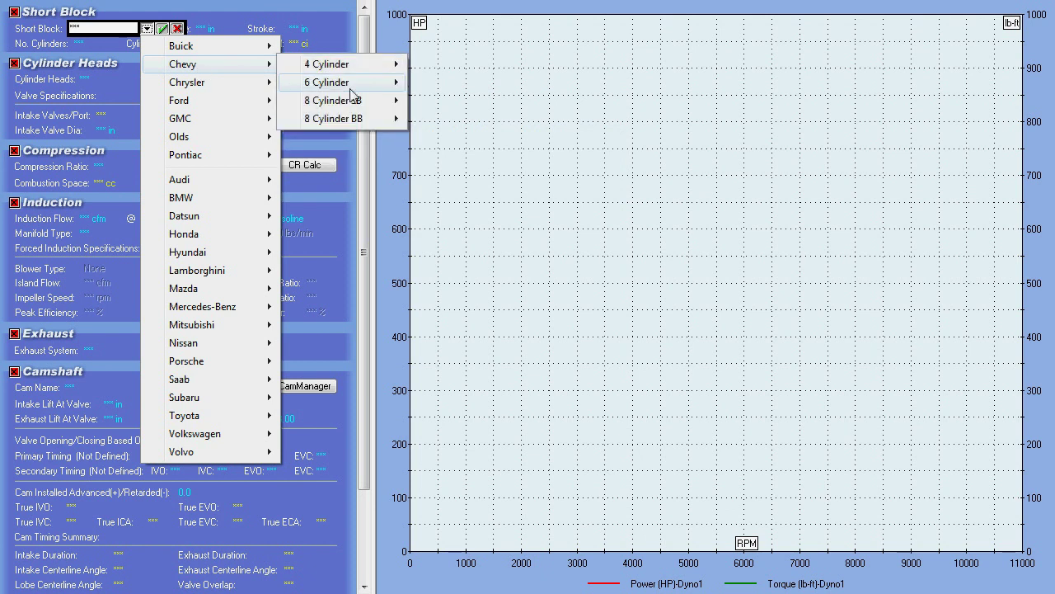
{"action": "mouse_move", "coordinate": [357, 103]}
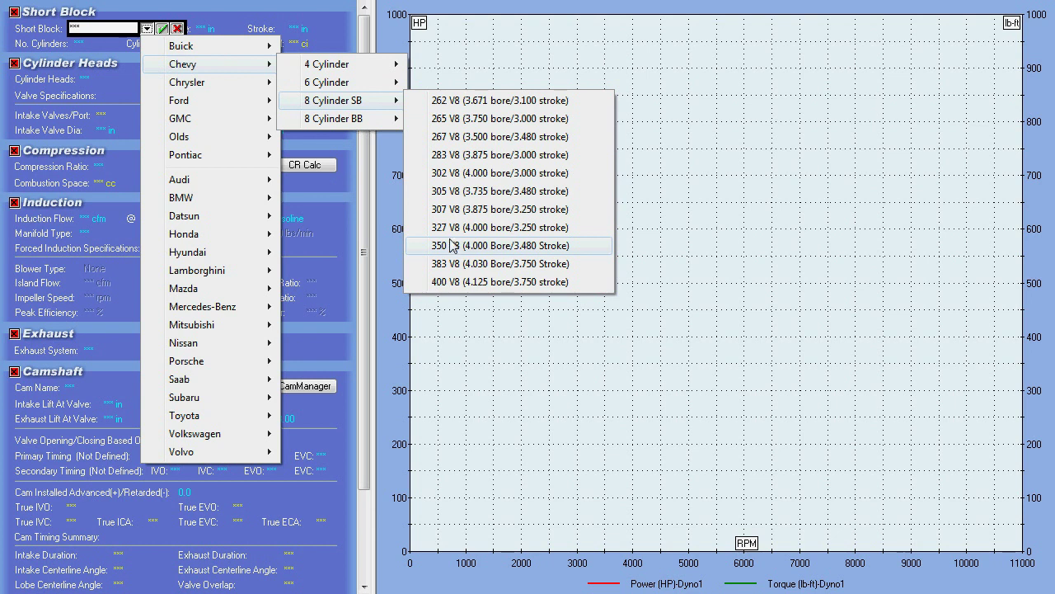
{"action": "mouse_move", "coordinate": [196, 203]}
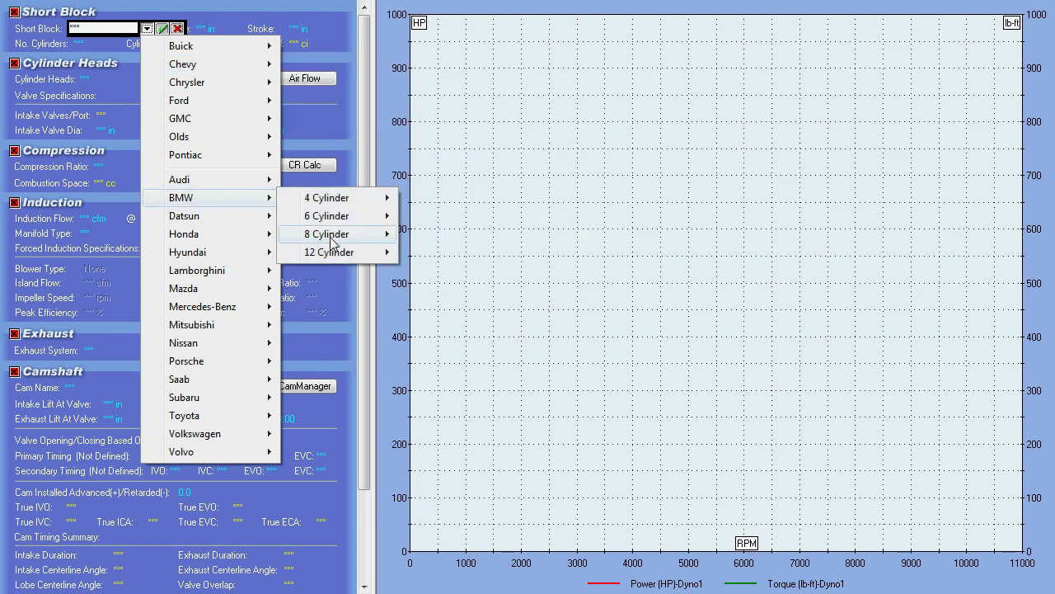
{"action": "mouse_move", "coordinate": [331, 205]}
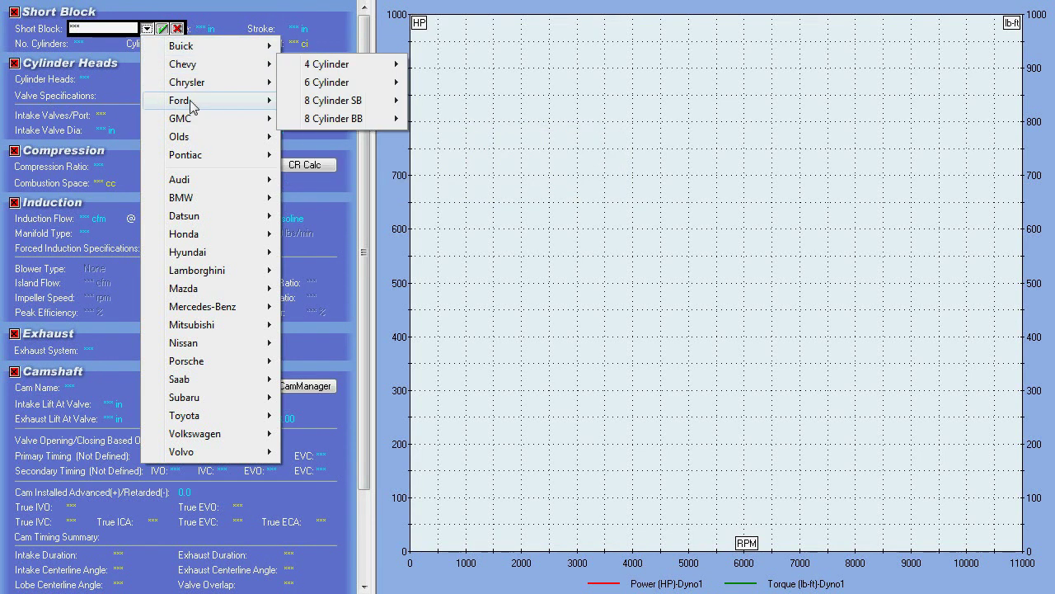
{"action": "mouse_move", "coordinate": [202, 165]}
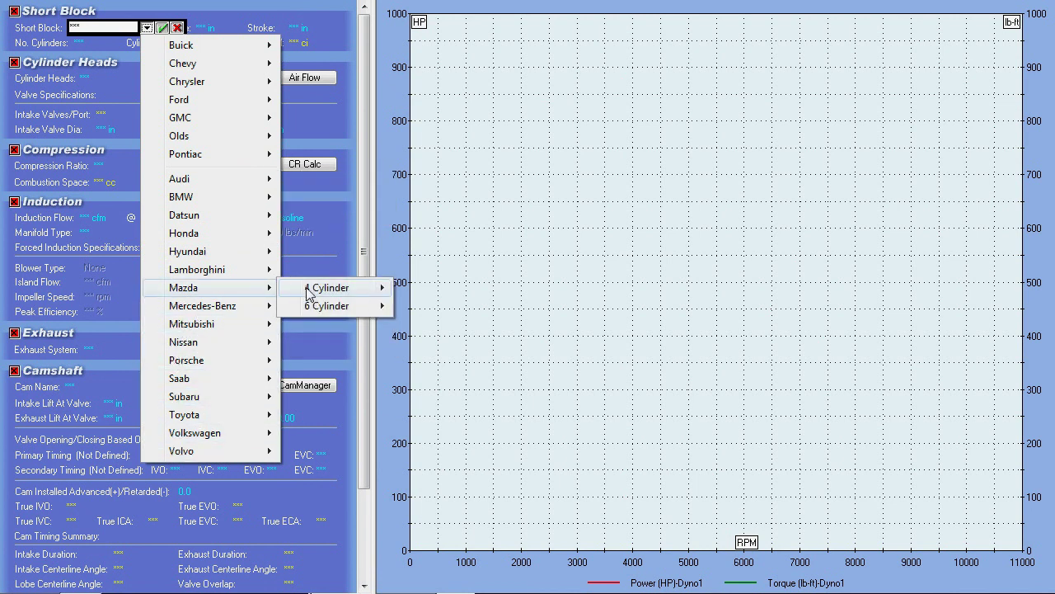
Set the short block to the Chevy 8 Cylinder SB 350 V8 with 4.000 bore and 3.480 stroke
{"action": "left_click", "coordinate": [149, 31]}
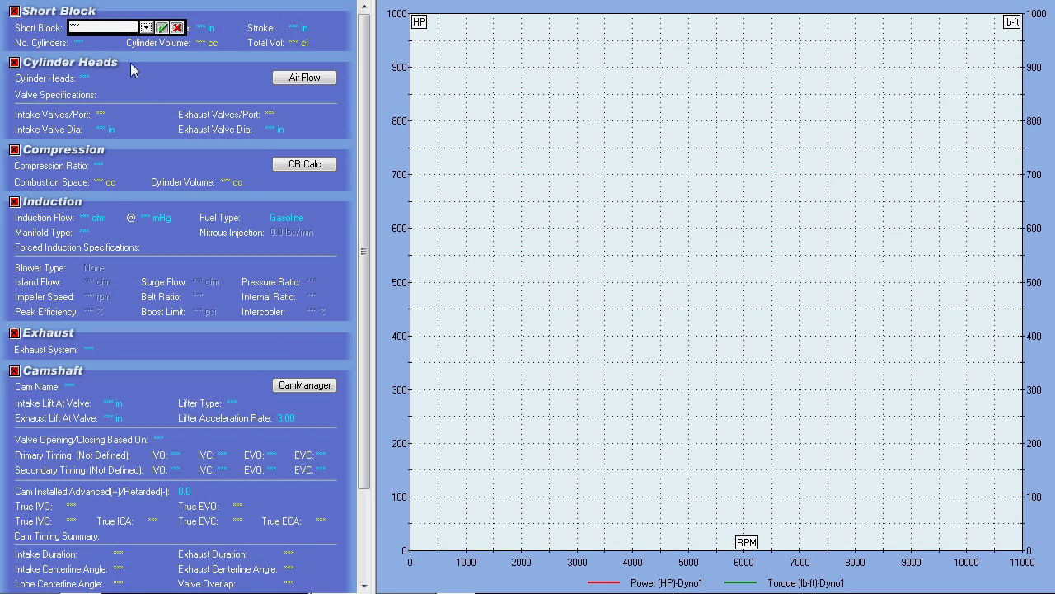
{"action": "left_click", "coordinate": [146, 27]}
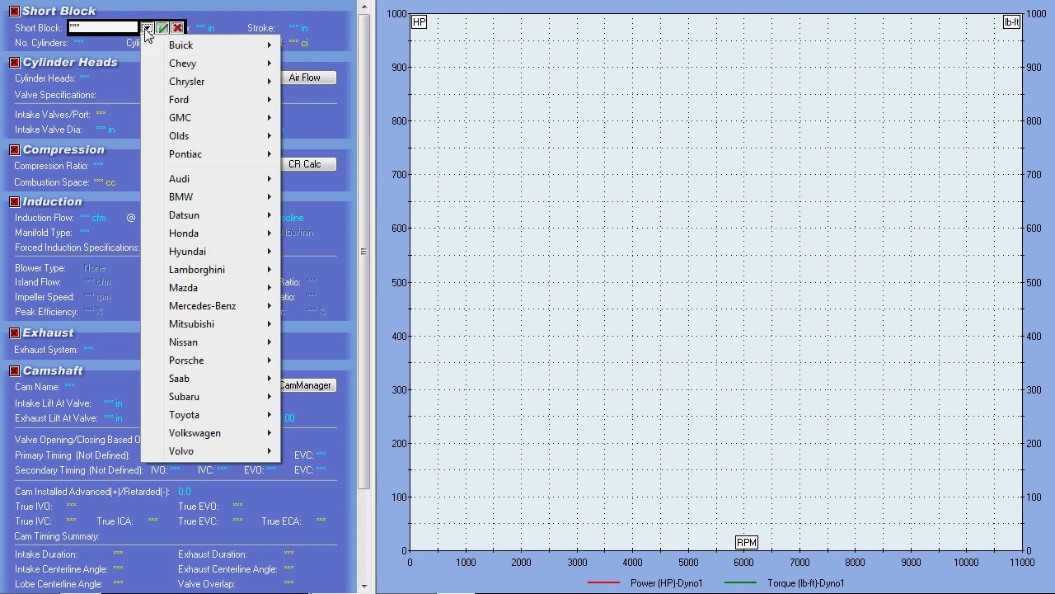
{"action": "mouse_move", "coordinate": [179, 66]}
{"action": "mouse_move", "coordinate": [338, 103]}
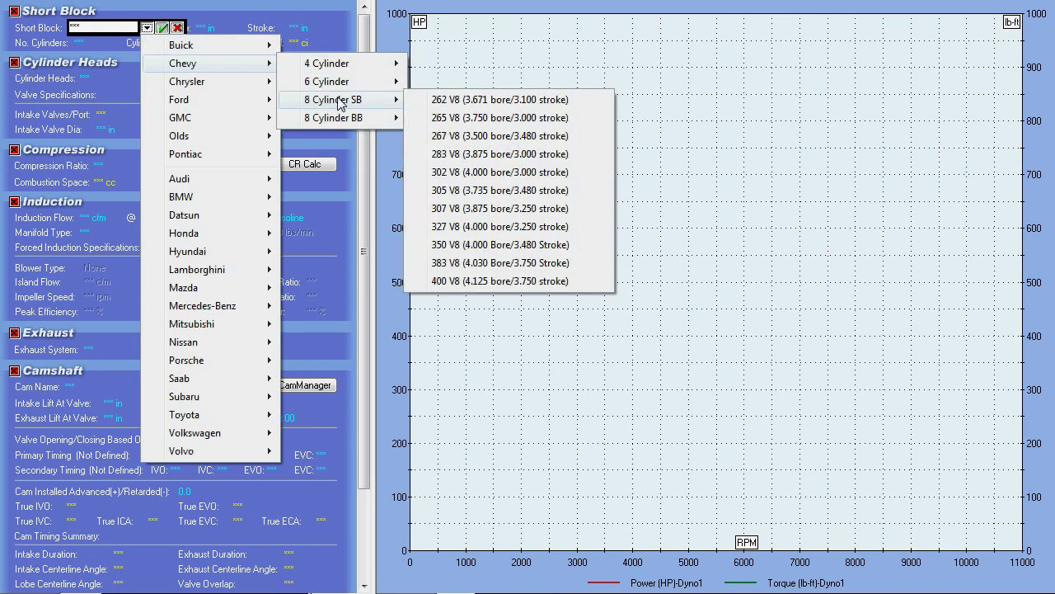
{"action": "left_click", "coordinate": [473, 245]}
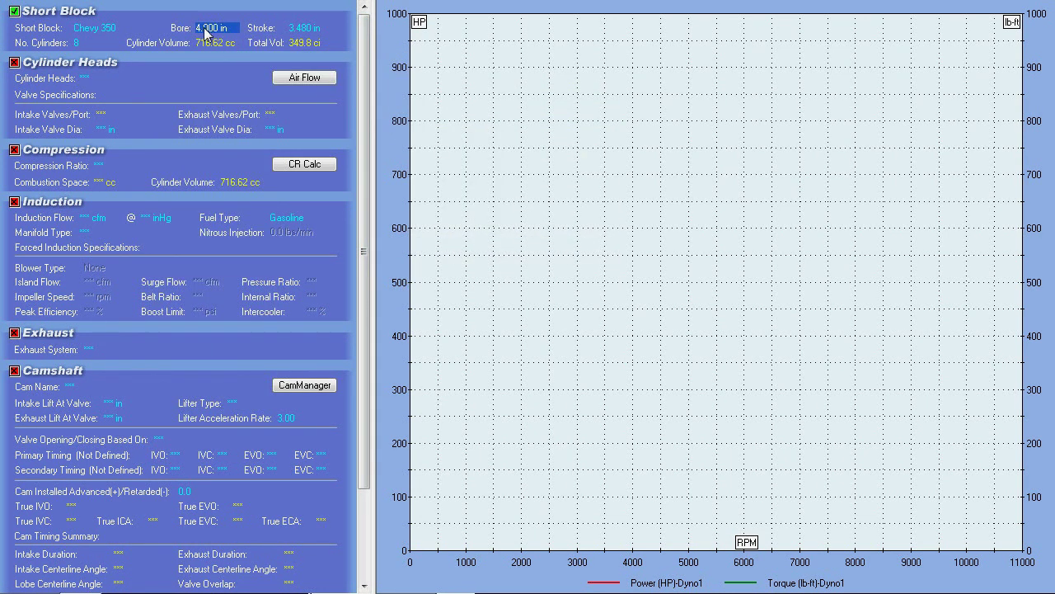
Review the short block's stroke and number of cylinders, and open the Calculator
{"action": "left_click", "coordinate": [312, 35]}
{"action": "left_click", "coordinate": [76, 45]}
{"action": "left_click", "coordinate": [78, 47]}
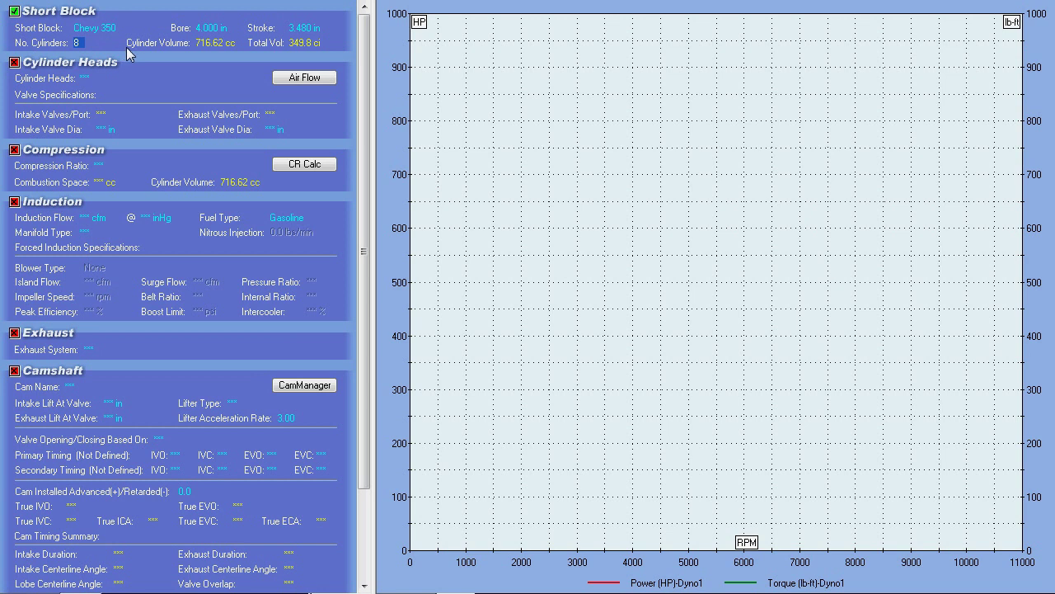
{"action": "key", "text": "shift+Tab"}
{"action": "key", "text": "Return"}
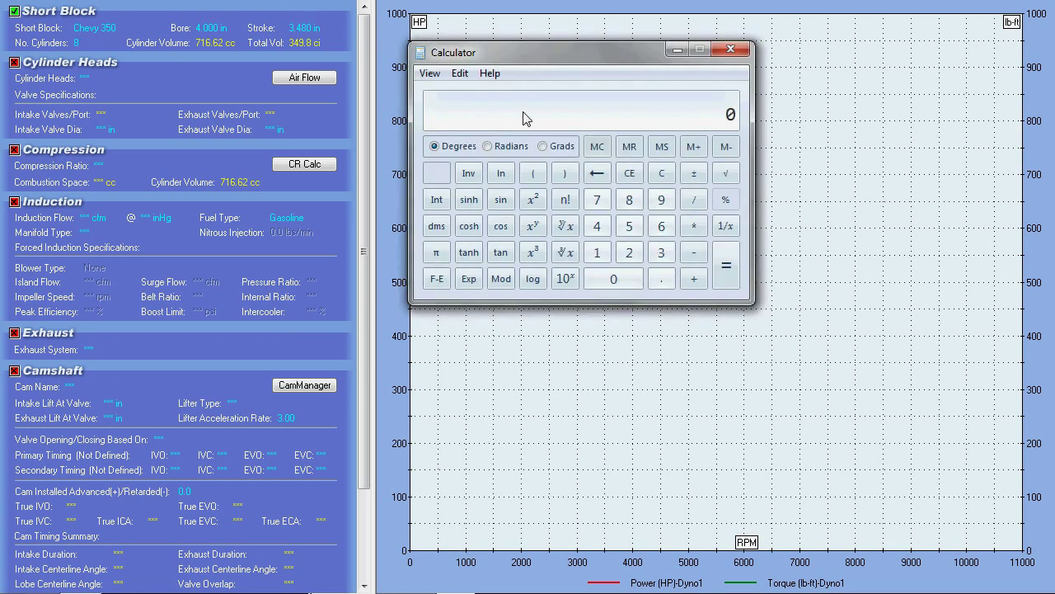
Calculate the bore 4 squared times the stroke 3.48 times 8 cylinders in the Calculator
{"action": "mouse_move", "coordinate": [511, 48]}
{"action": "left_mouse_down"}
{"action": "mouse_move", "coordinate": [504, 64]}
{"action": "mouse_move", "coordinate": [509, 48]}
{"action": "left_mouse_up"}
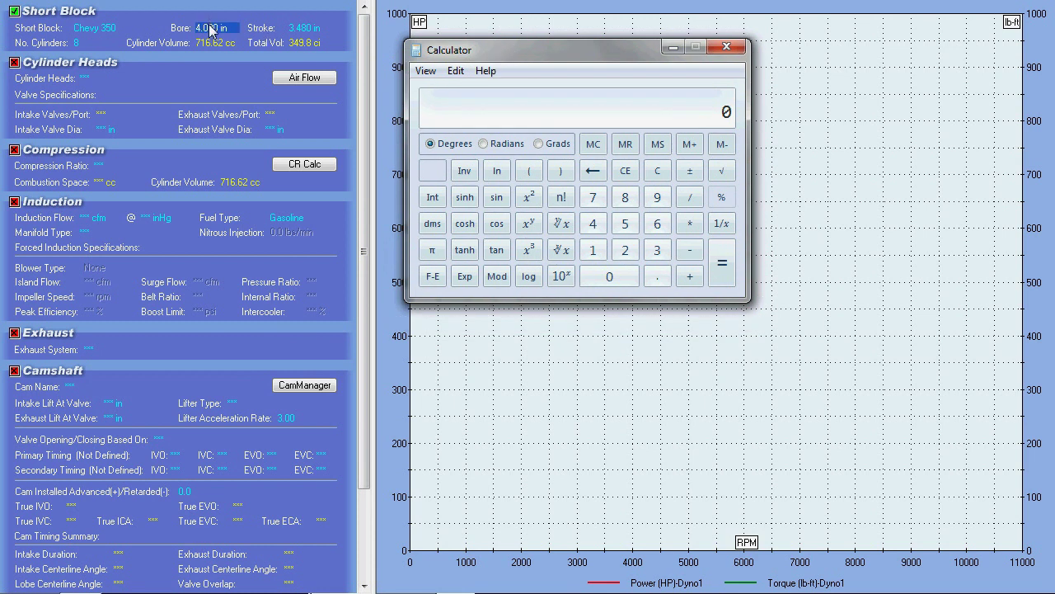
{"action": "left_click", "coordinate": [315, 30]}
{"action": "key", "text": "4"}
{"action": "left_click", "coordinate": [531, 201]}
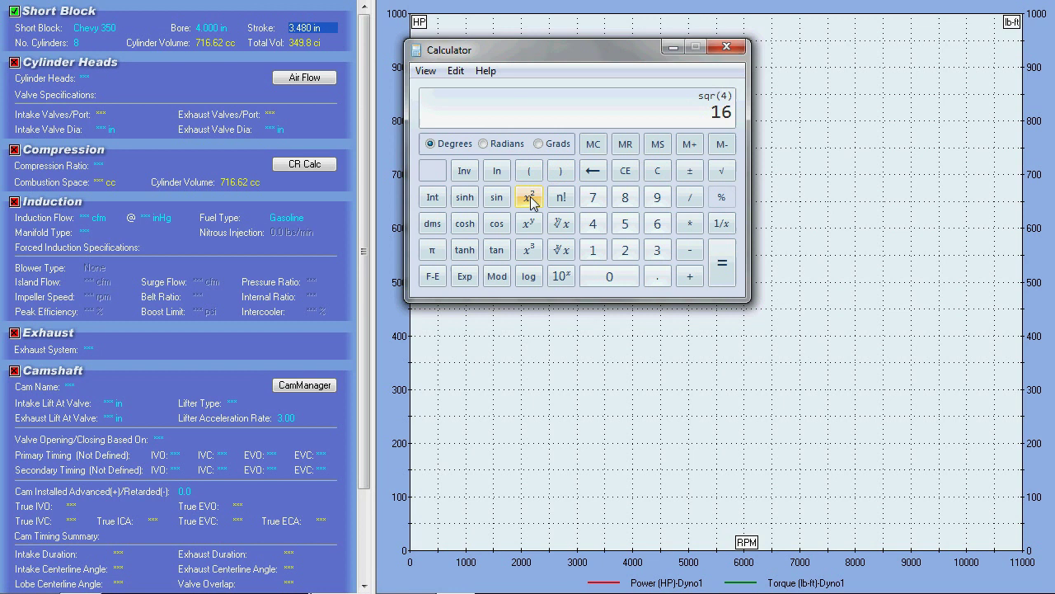
{"action": "left_click", "coordinate": [689, 227]}
{"action": "type", "text": "3.48"}
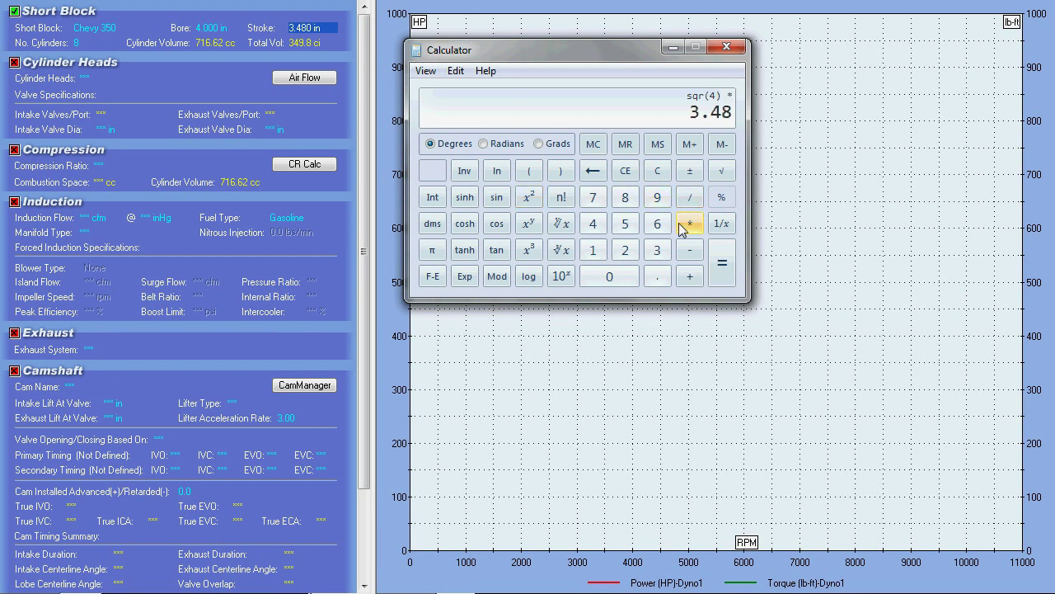
{"action": "left_click", "coordinate": [681, 228]}
{"action": "type", "text": "8"}
{"action": "key", "text": "Return"}
Multiply the Calculator result by (π / 4) to check the total displacement, and close the Calculator
{"action": "left_click", "coordinate": [688, 224]}
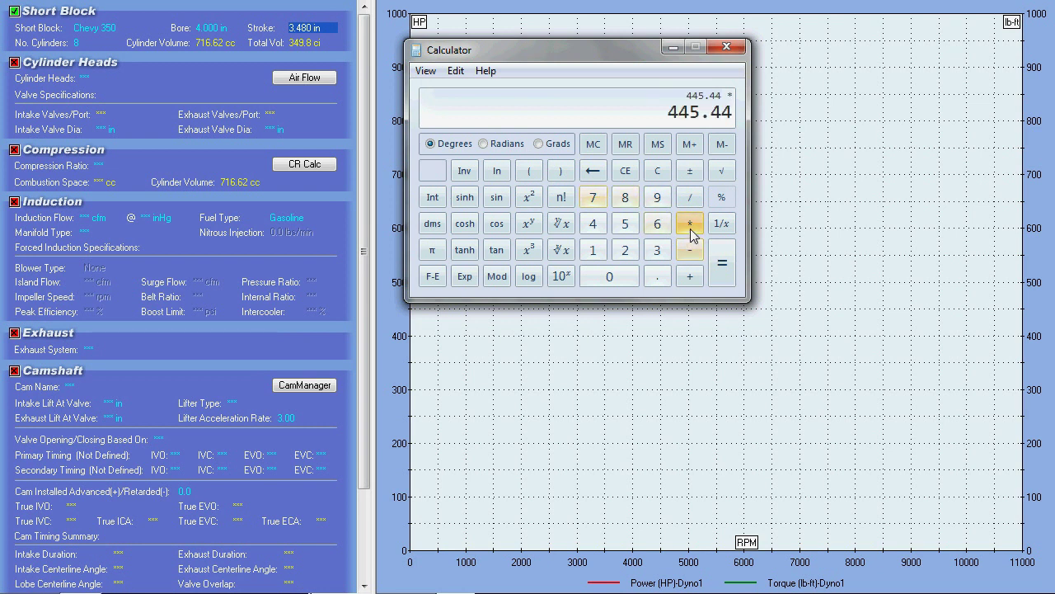
{"action": "left_click", "coordinate": [523, 175]}
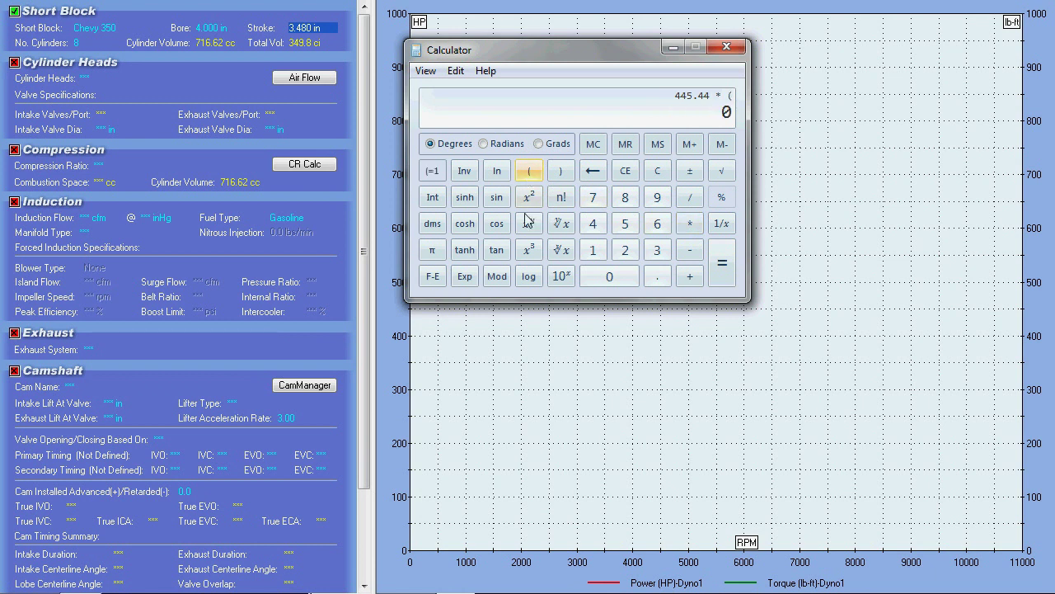
{"action": "left_click", "coordinate": [432, 252]}
{"action": "left_click", "coordinate": [690, 200]}
{"action": "left_click", "coordinate": [593, 225]}
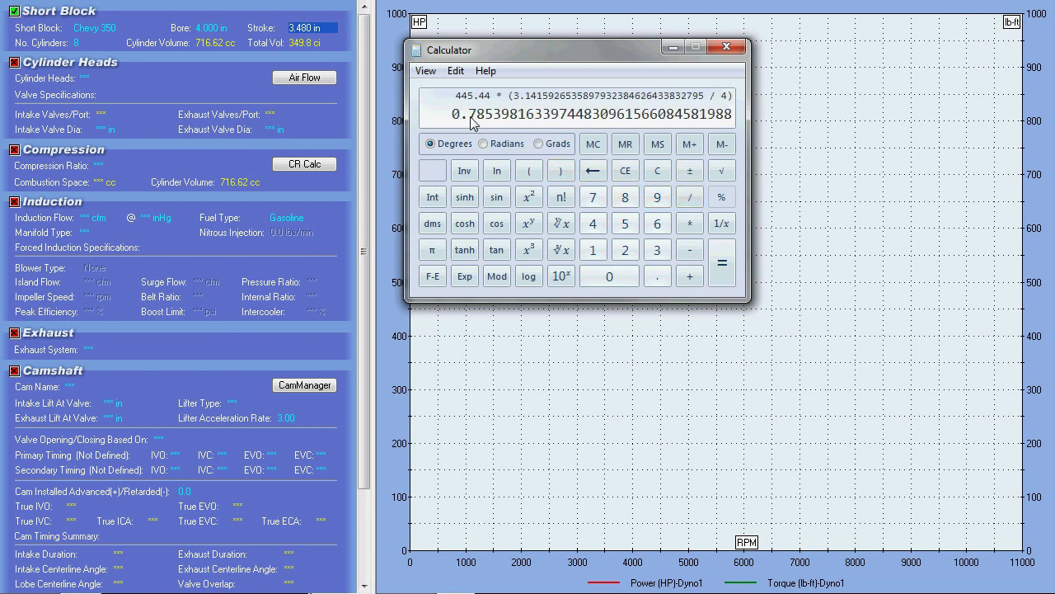
{"action": "left_click", "coordinate": [724, 260]}
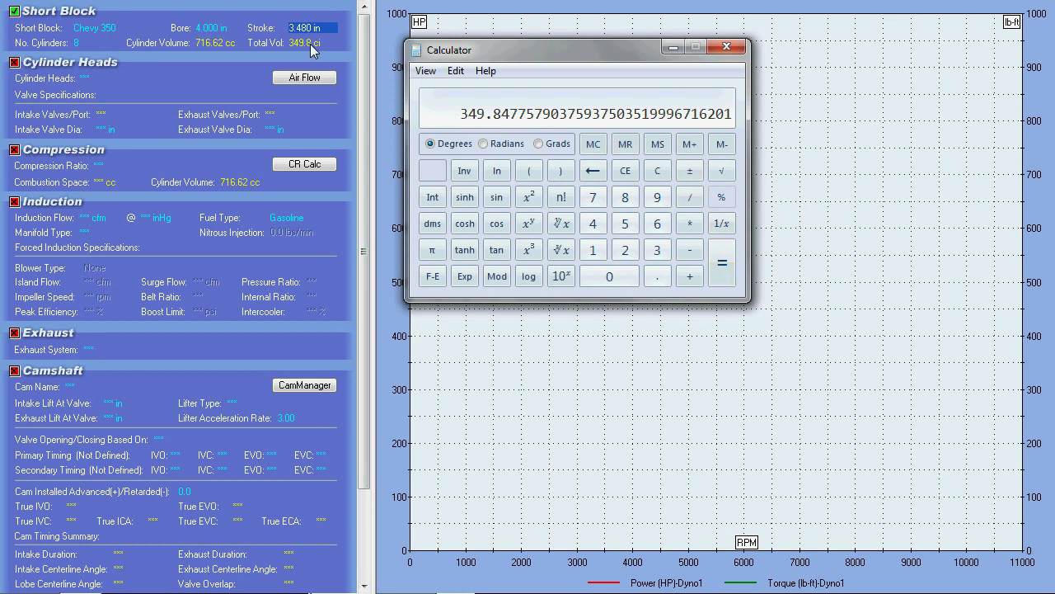
{"action": "left_click", "coordinate": [657, 171]}
{"action": "left_click", "coordinate": [726, 48]}
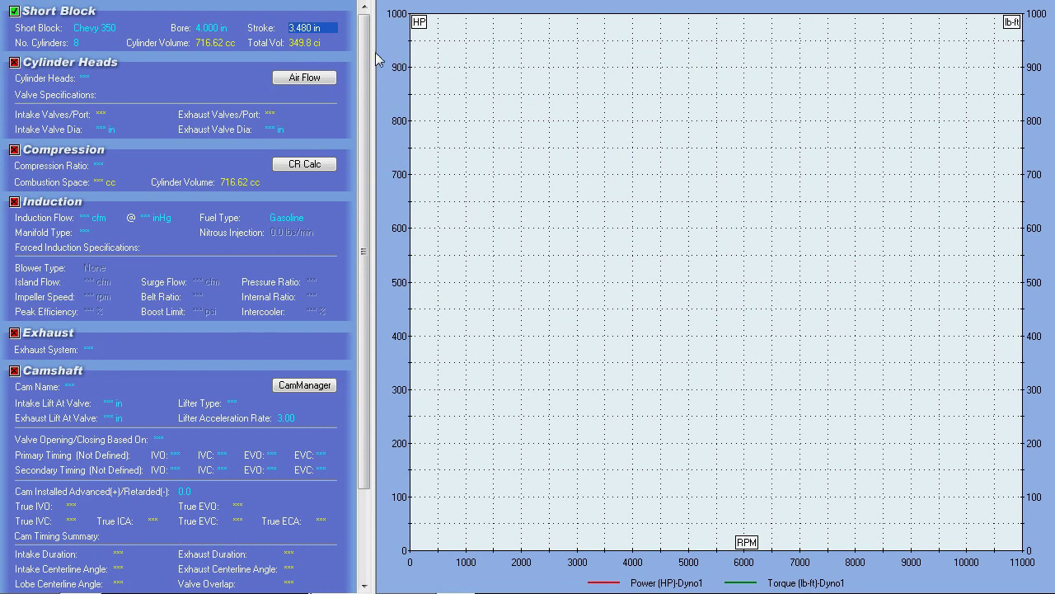
Review the short block's bore and stroke, and examine the Chevy 8 Cylinder SB presets without choosing one
{"action": "left_click", "coordinate": [216, 29]}
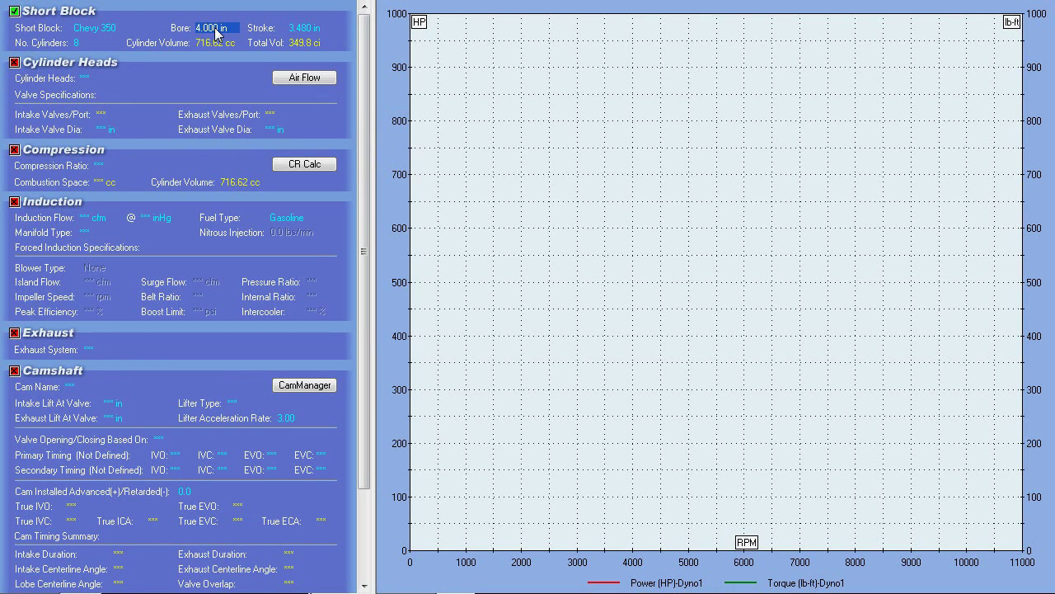
{"action": "left_click", "coordinate": [310, 28]}
{"action": "left_click", "coordinate": [202, 29]}
{"action": "key", "text": "Tab"}
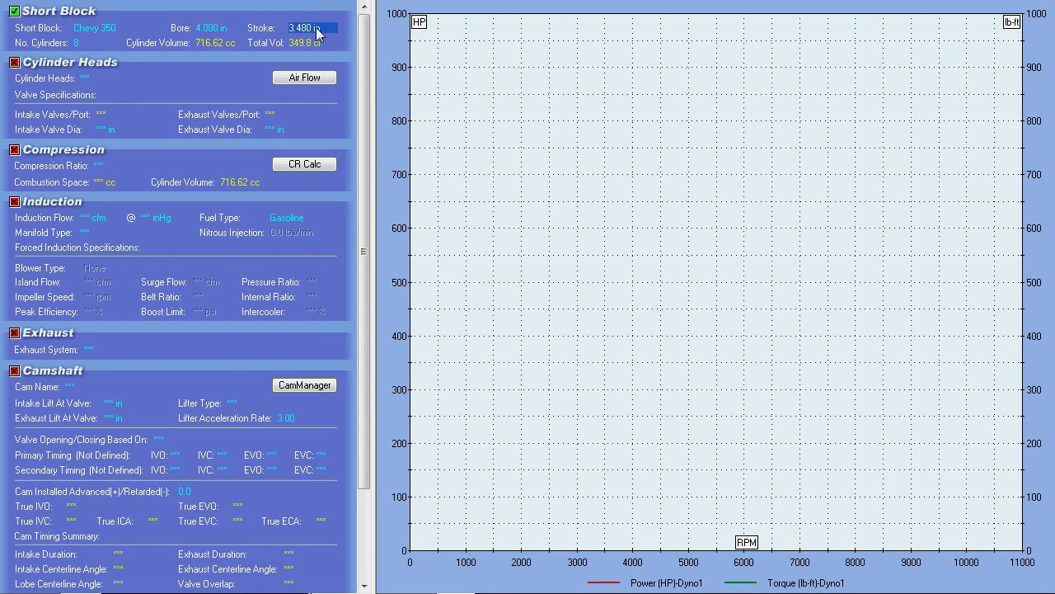
{"action": "left_click", "coordinate": [211, 34]}
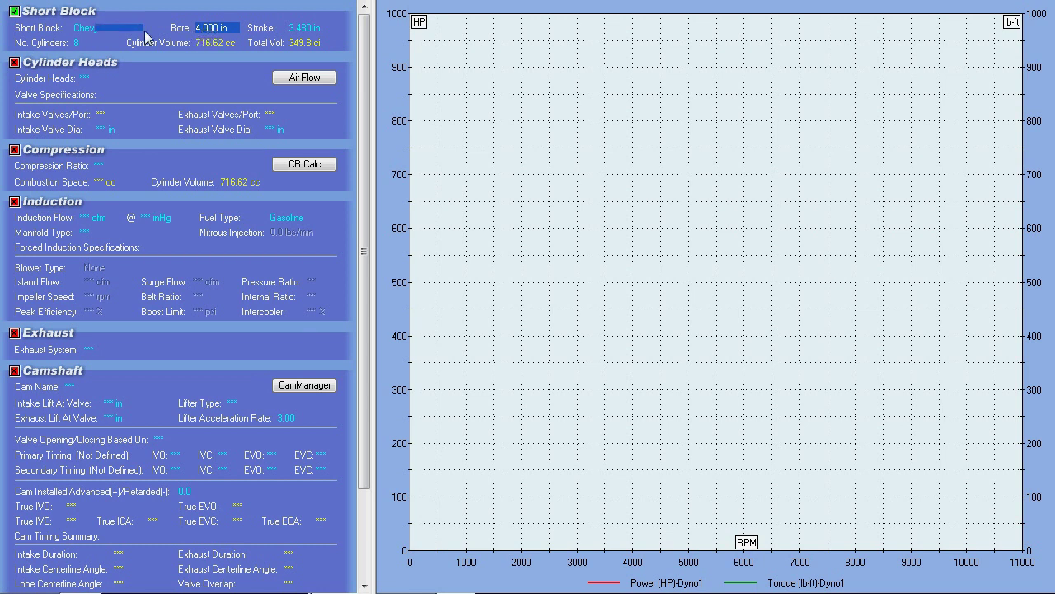
{"action": "left_click", "coordinate": [105, 33]}
{"action": "left_click", "coordinate": [102, 29]}
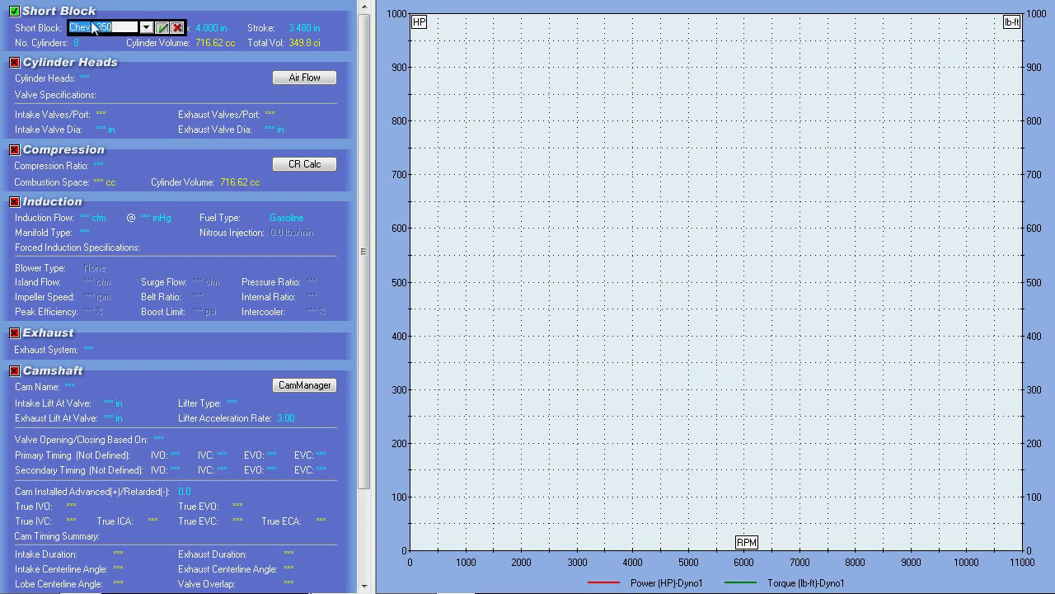
{"action": "left_click", "coordinate": [145, 29]}
{"action": "mouse_move", "coordinate": [213, 66]}
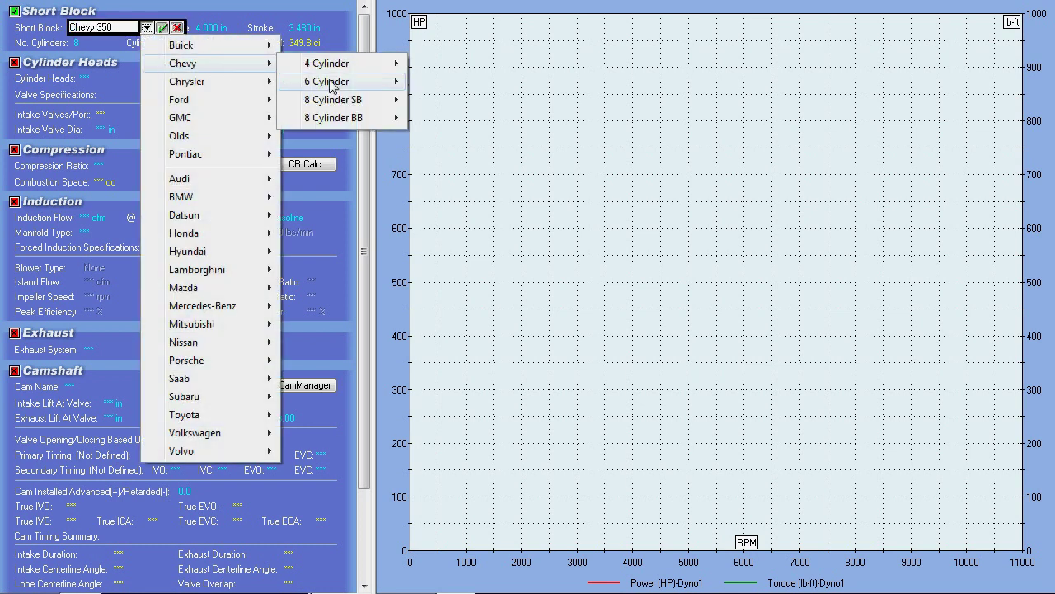
{"action": "mouse_move", "coordinate": [314, 101]}
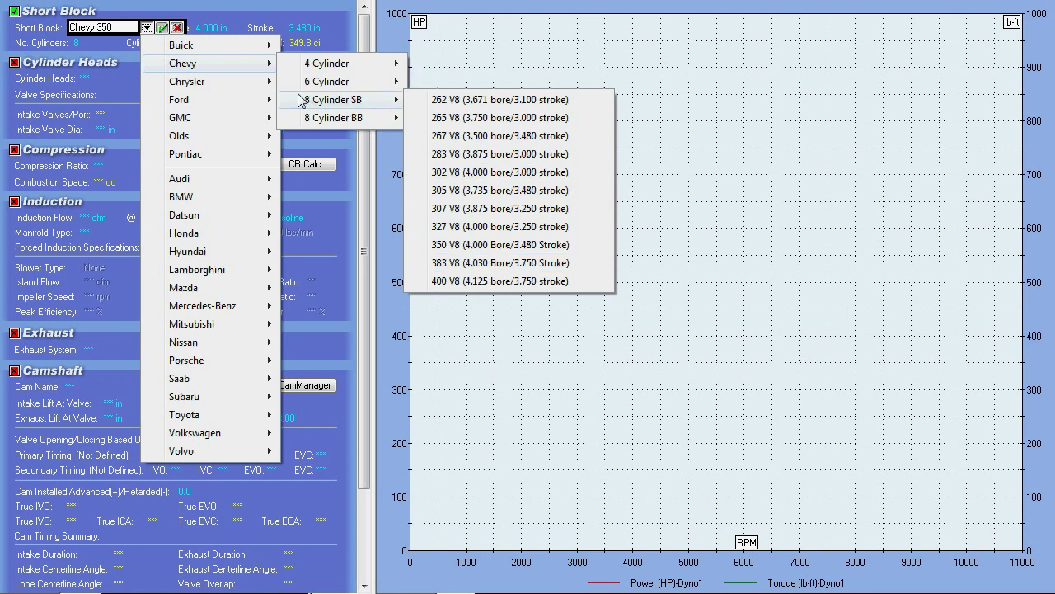
{"action": "left_click", "coordinate": [175, 29]}
Set the short block's bore to 4.030 in
{"action": "left_click", "coordinate": [216, 29]}
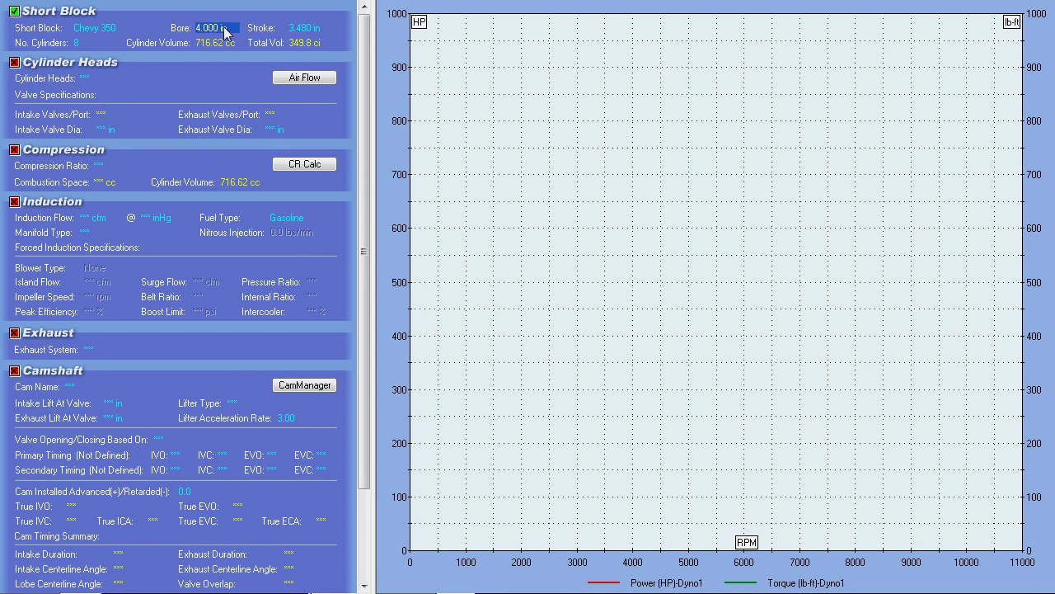
{"action": "left_click", "coordinate": [222, 28]}
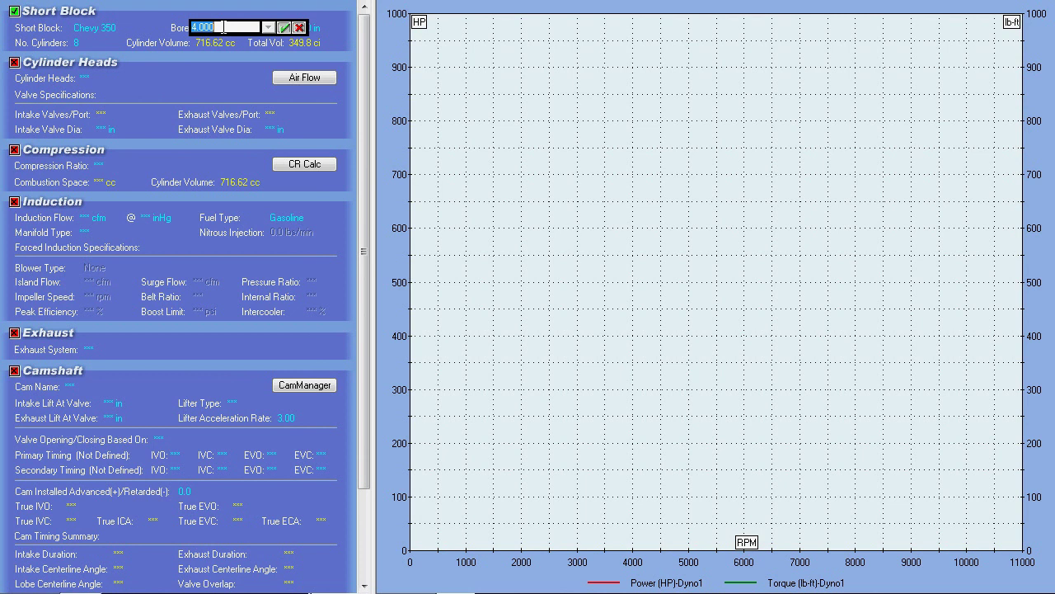
{"action": "type", "text": "4.030"}
{"action": "key", "text": "Return"}
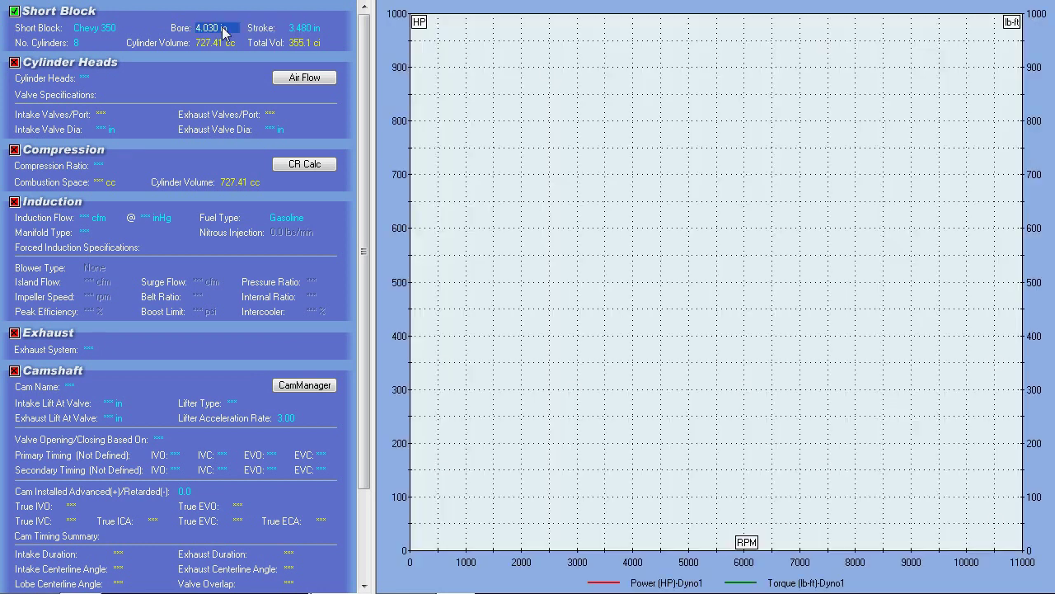
Review the stroke, and set the short block's bore back to 4.000 in
{"action": "left_click", "coordinate": [308, 29]}
{"action": "left_click", "coordinate": [218, 32]}
{"action": "key", "text": "Tab"}
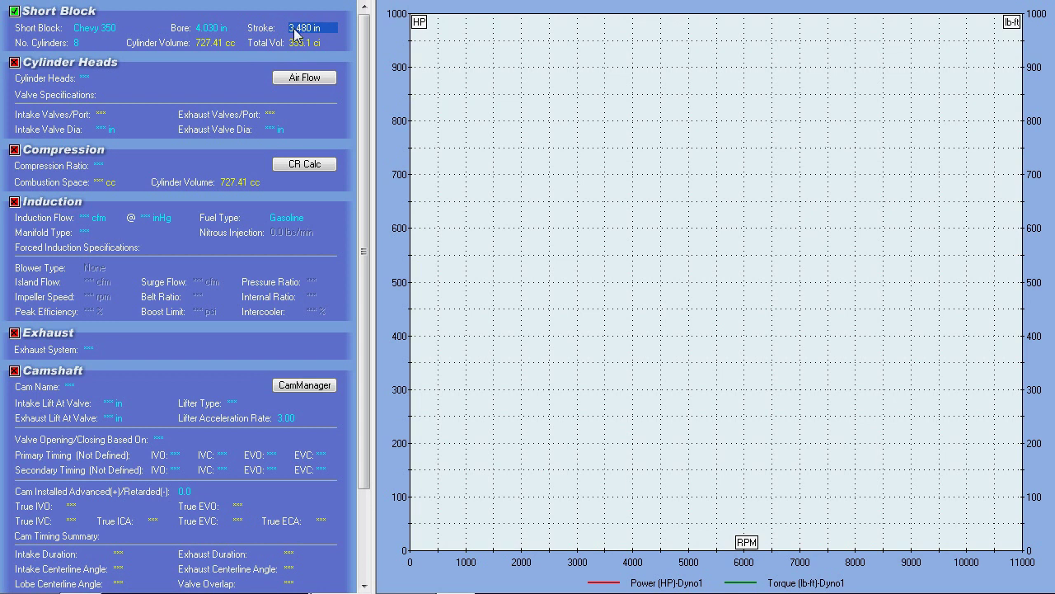
{"action": "left_click", "coordinate": [222, 29]}
{"action": "type", "text": "4"}
{"action": "key", "text": "Return"}
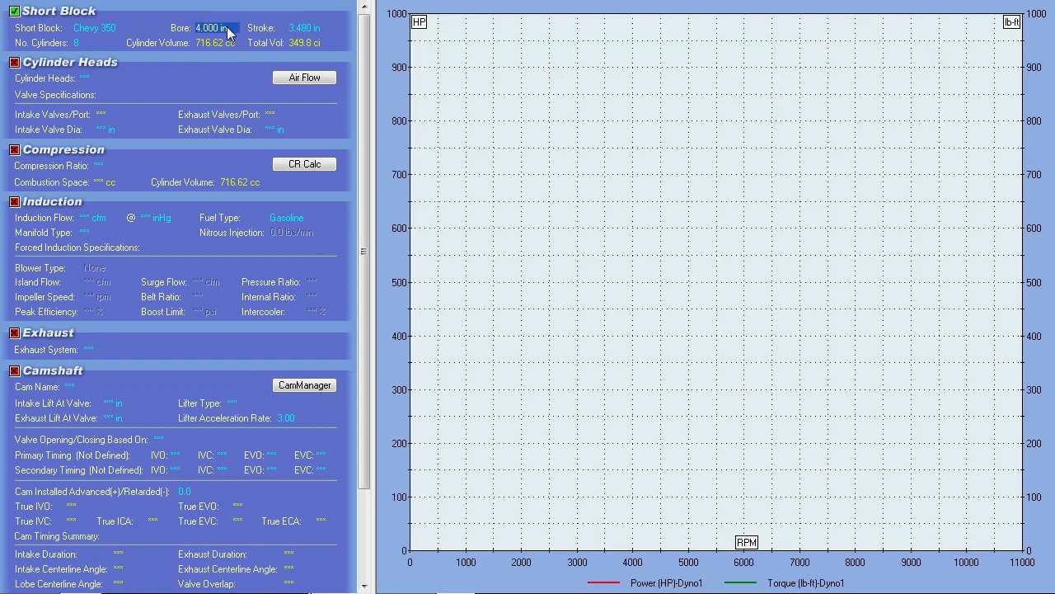
Set the short block's stroke to 3.750 in
{"action": "left_click", "coordinate": [308, 29]}
{"action": "type", "text": "3.48"}
{"action": "left_click", "coordinate": [208, 29]}
{"action": "left_click", "coordinate": [310, 29]}
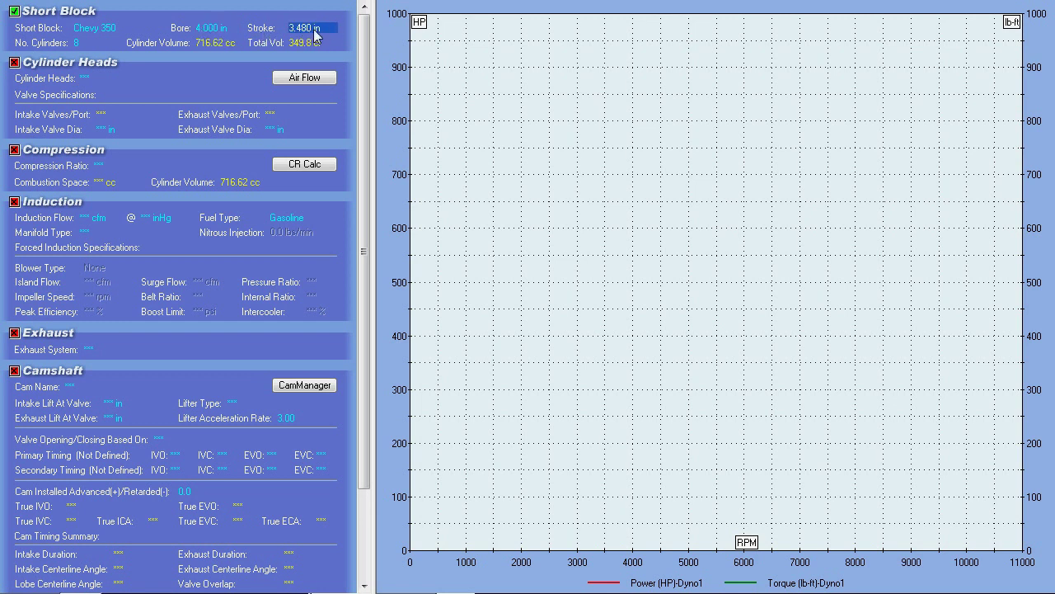
{"action": "left_click", "coordinate": [315, 29]}
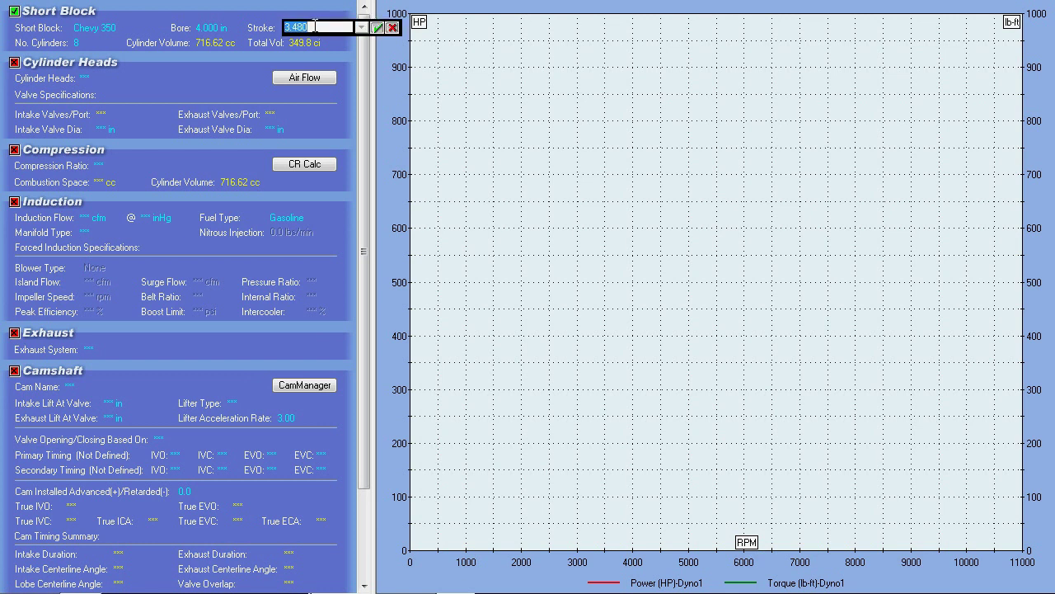
{"action": "type", "text": "3.75"}
{"action": "key", "text": "Return"}
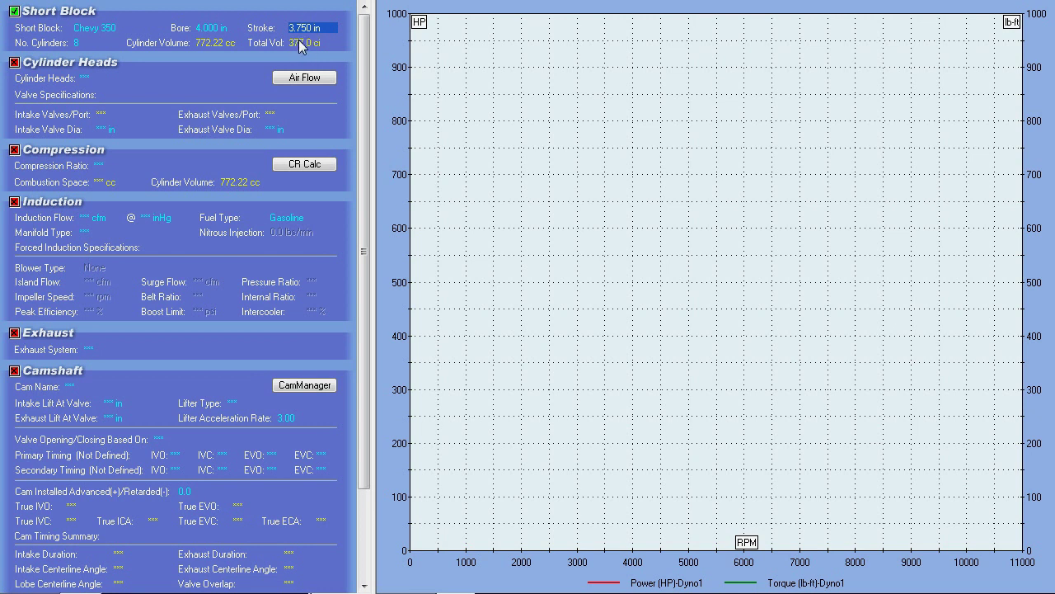
Compare the edited bore and stroke with the Chevy 350 V8 preset, keeping the custom dimensions
{"action": "left_click", "coordinate": [199, 30]}
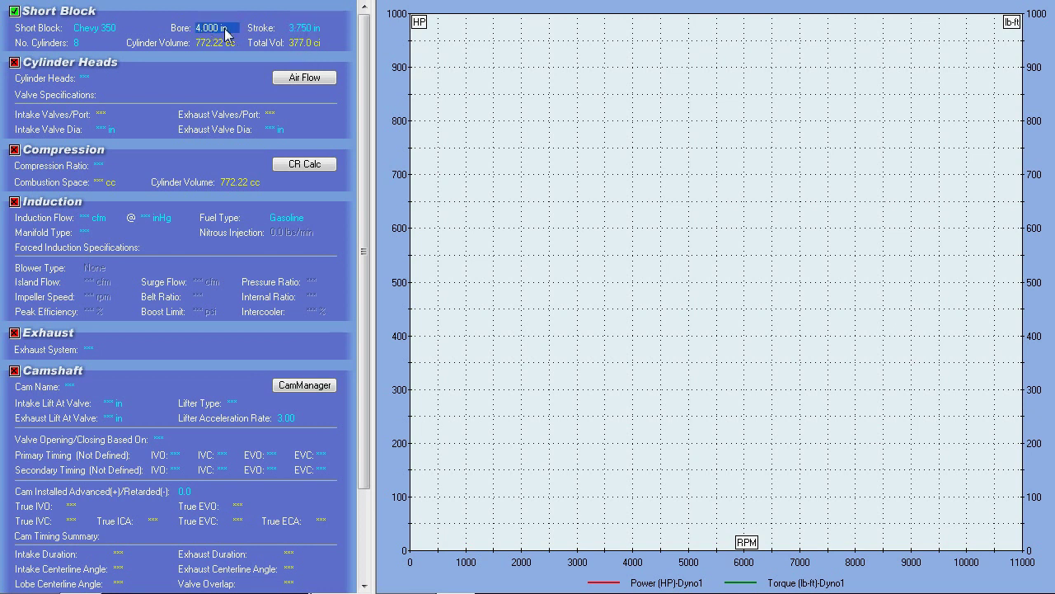
{"action": "left_click", "coordinate": [305, 29]}
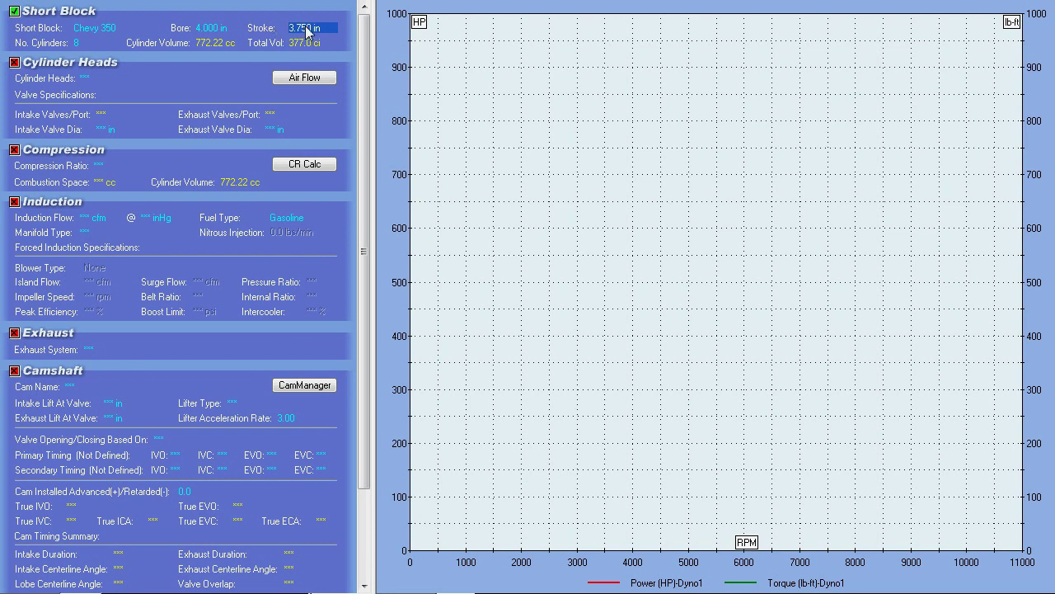
{"action": "left_click", "coordinate": [95, 28]}
{"action": "left_click", "coordinate": [146, 28]}
{"action": "mouse_move", "coordinate": [188, 66]}
{"action": "mouse_move", "coordinate": [379, 100]}
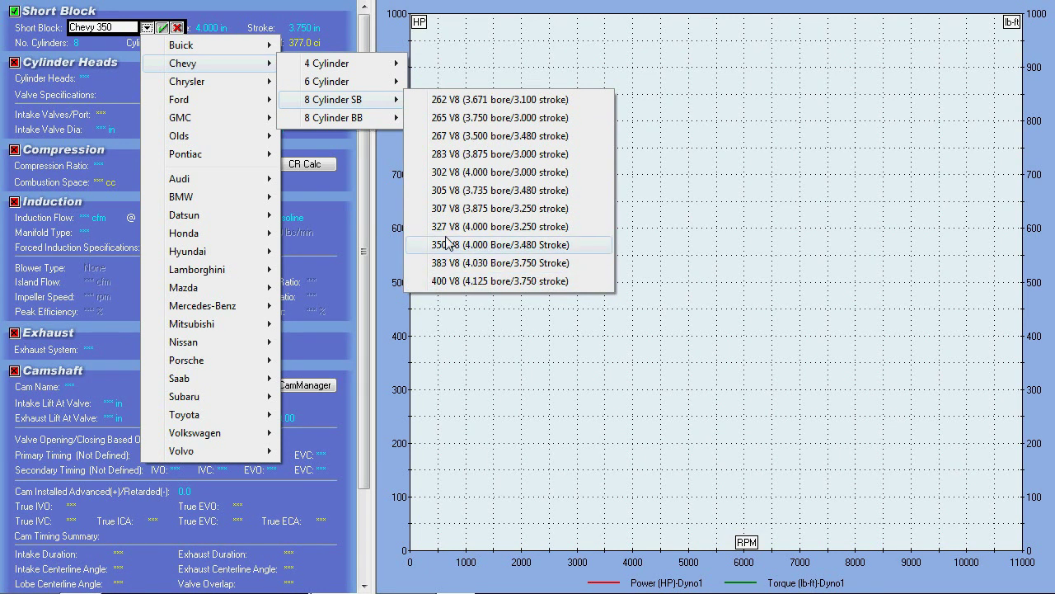
{"action": "left_click", "coordinate": [145, 29]}
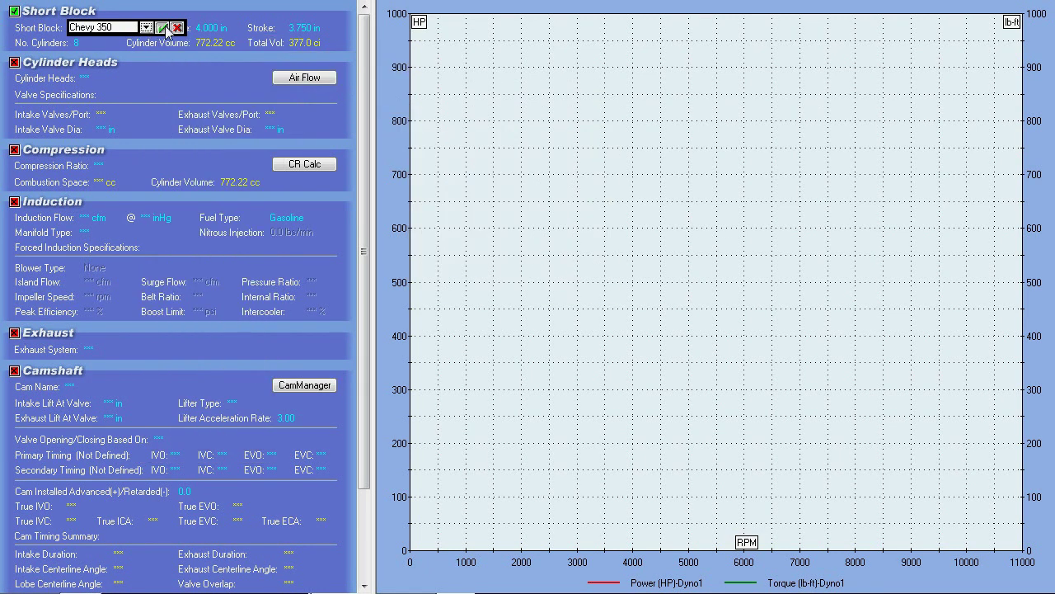
{"action": "left_click", "coordinate": [177, 28]}
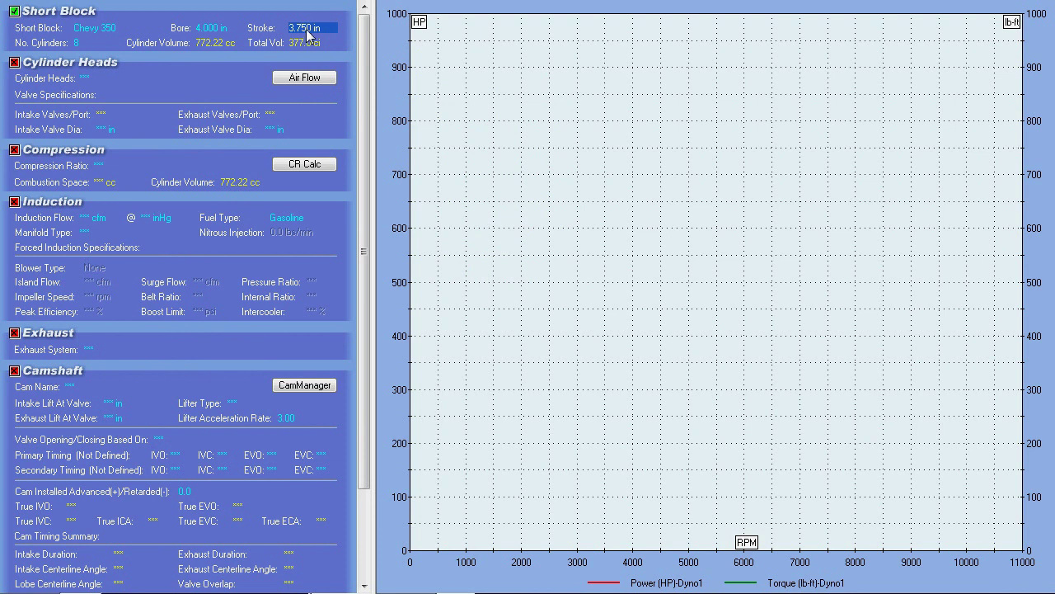
Set the bore of the stroked Chevy 350 short block to 4.030 in
{"action": "left_click", "coordinate": [223, 27]}
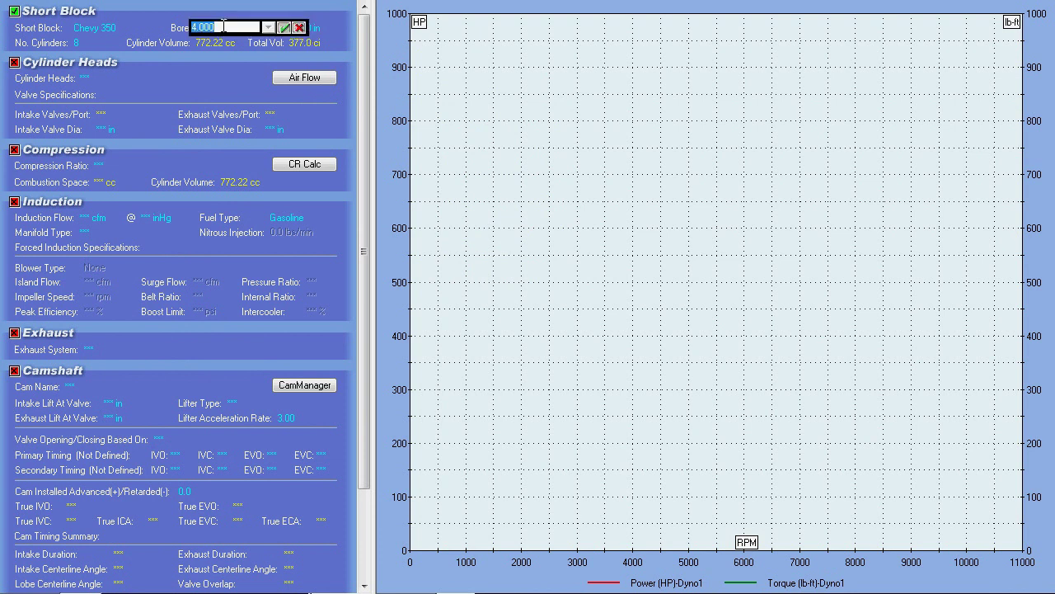
{"action": "type", "text": "4.030"}
{"action": "key", "text": "Return"}
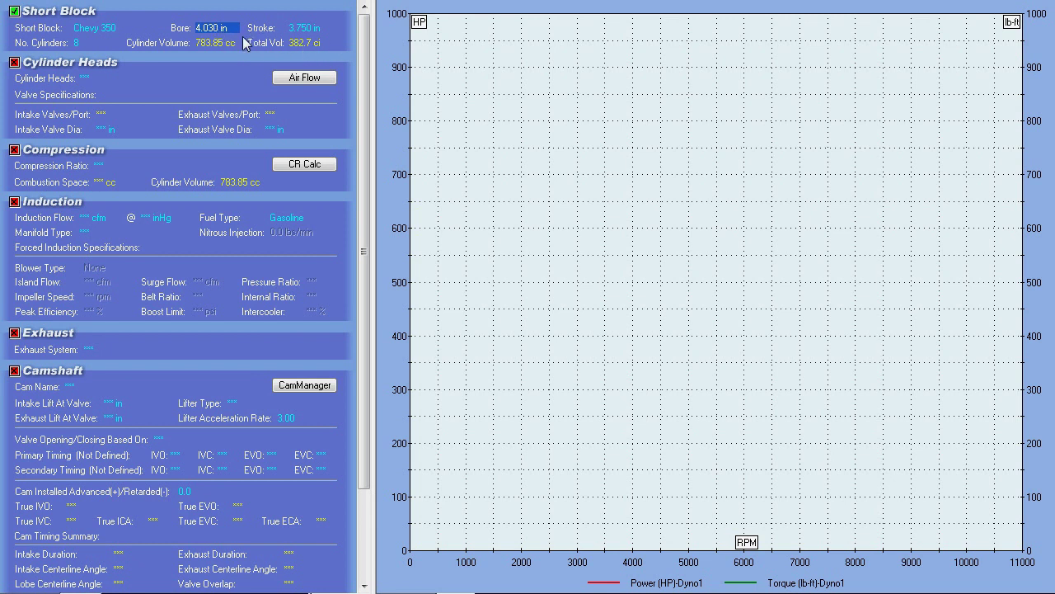
Set the short block to the Chevy 8 Cylinder SB 383 V8 with 4.030 bore and 3.750 stroke
{"action": "left_click", "coordinate": [99, 29]}
{"action": "left_click", "coordinate": [203, 28]}
{"action": "left_click", "coordinate": [302, 33]}
{"action": "left_click", "coordinate": [148, 31]}
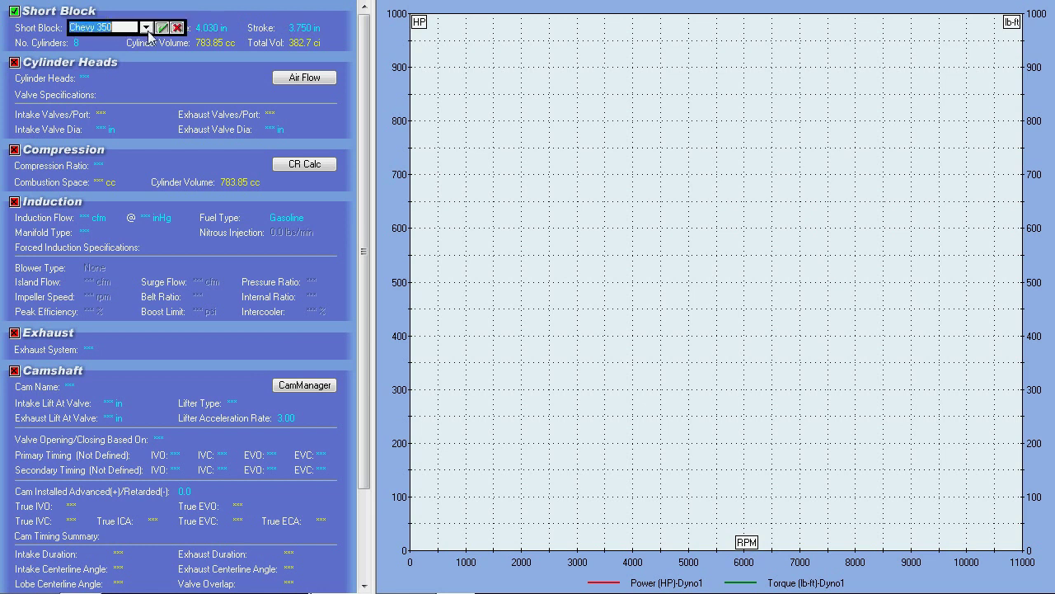
{"action": "left_click", "coordinate": [146, 28]}
{"action": "mouse_move", "coordinate": [183, 63]}
{"action": "mouse_move", "coordinate": [333, 100]}
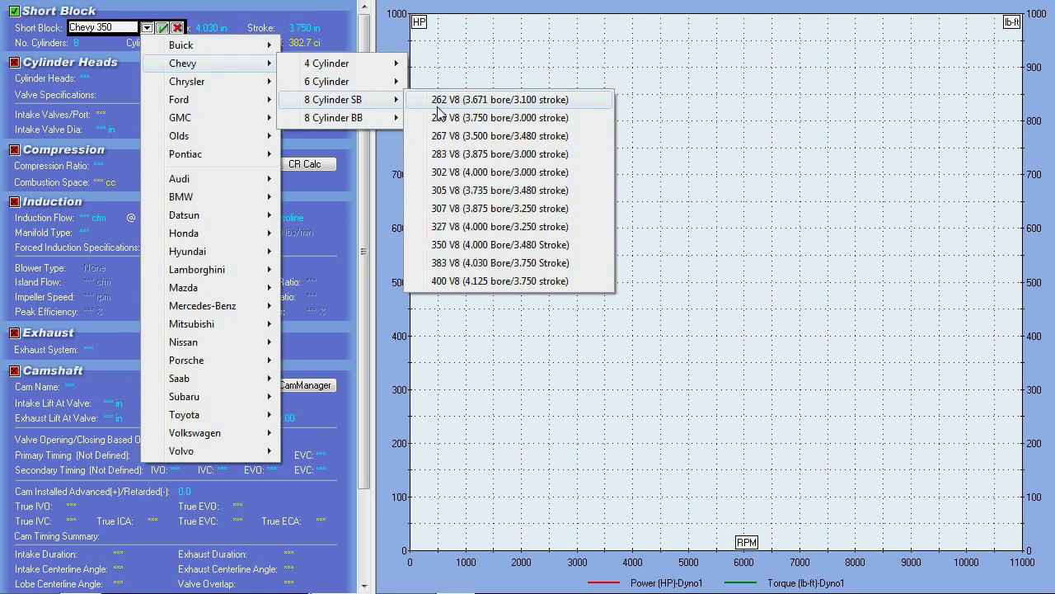
{"action": "left_click", "coordinate": [470, 263]}
Switch the short block back to the Chevy 8 Cylinder SB 350 V8 with 4.000 bore and 3.480 stroke
{"action": "left_click", "coordinate": [285, 29]}
{"action": "left_click", "coordinate": [101, 28]}
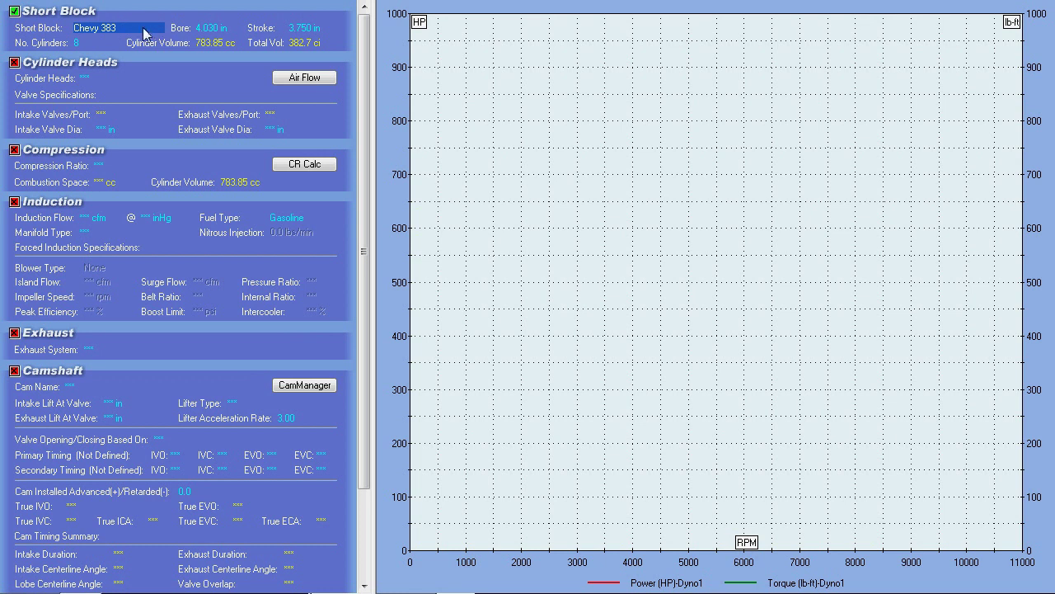
{"action": "left_click", "coordinate": [133, 32]}
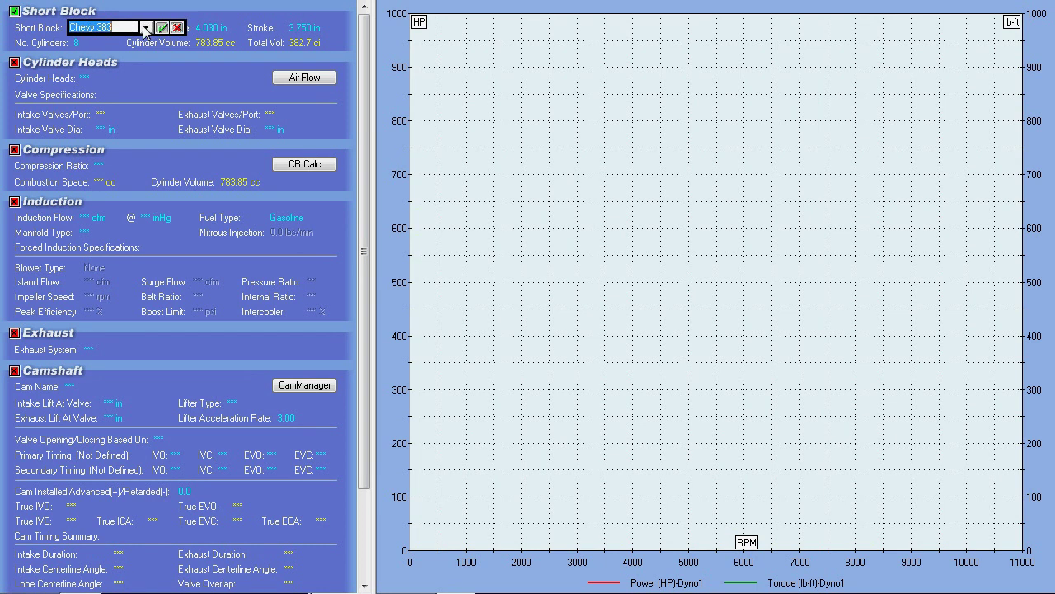
{"action": "left_click", "coordinate": [147, 28]}
{"action": "mouse_move", "coordinate": [171, 67]}
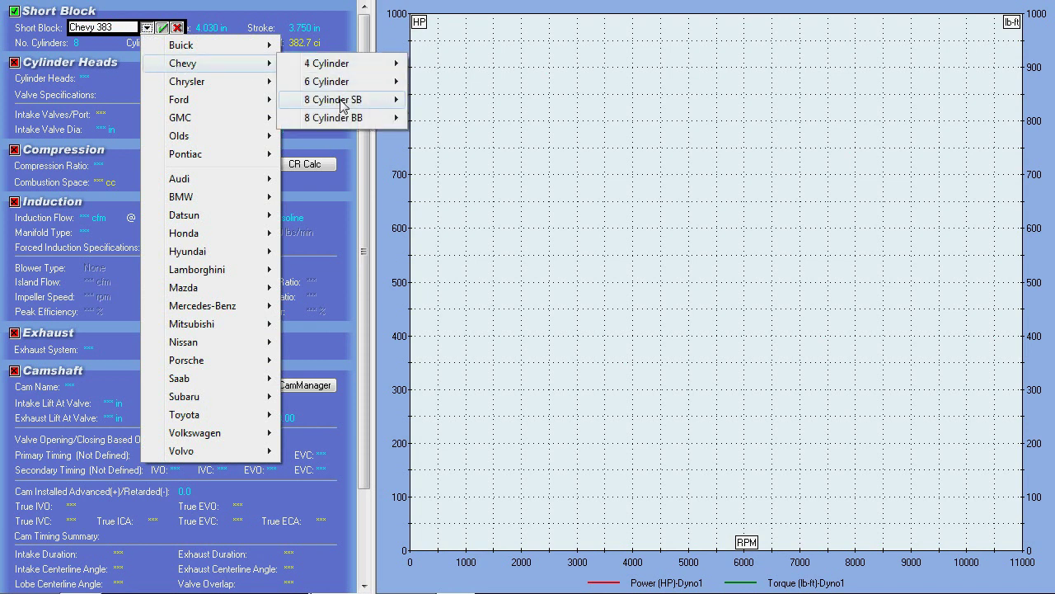
{"action": "mouse_move", "coordinate": [348, 104]}
{"action": "left_click", "coordinate": [463, 245]}
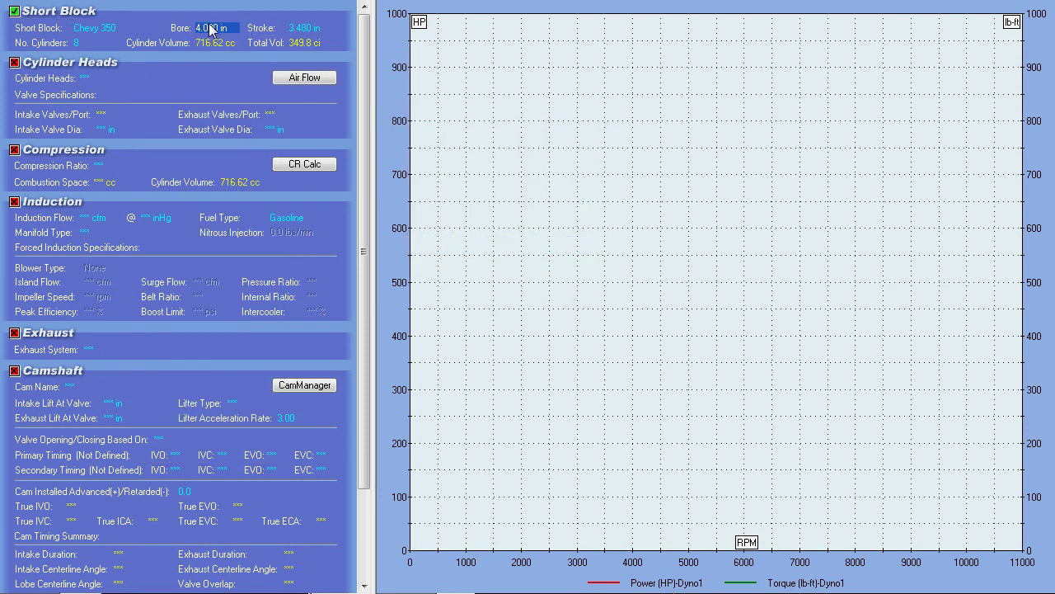
Review the bore and stroke combinations among the Chevy 8 Cylinder SB short block presets without choosing one
{"action": "left_click", "coordinate": [146, 27]}
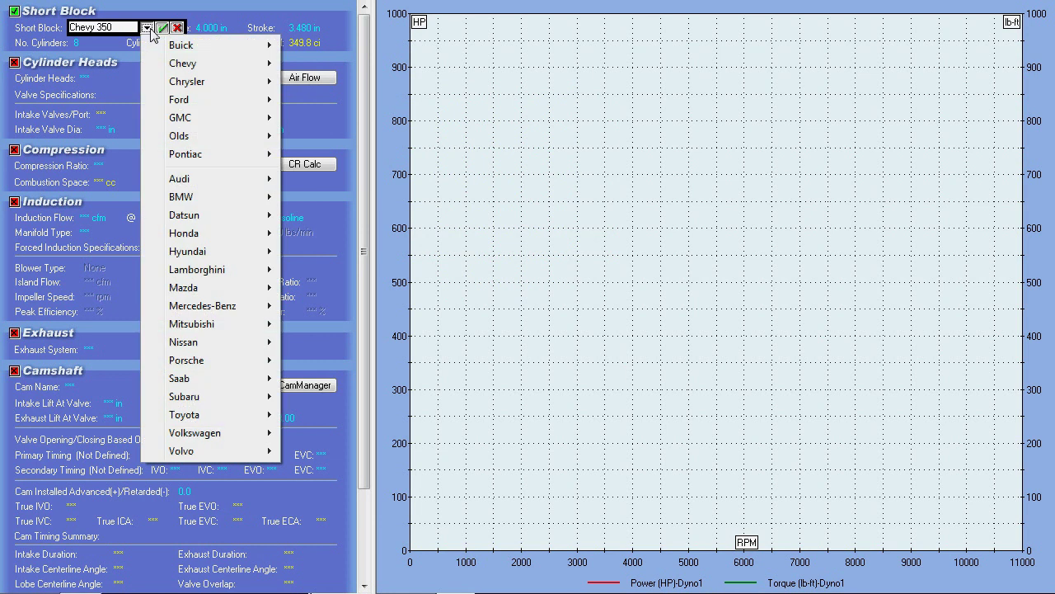
{"action": "mouse_move", "coordinate": [202, 66]}
{"action": "mouse_move", "coordinate": [343, 99]}
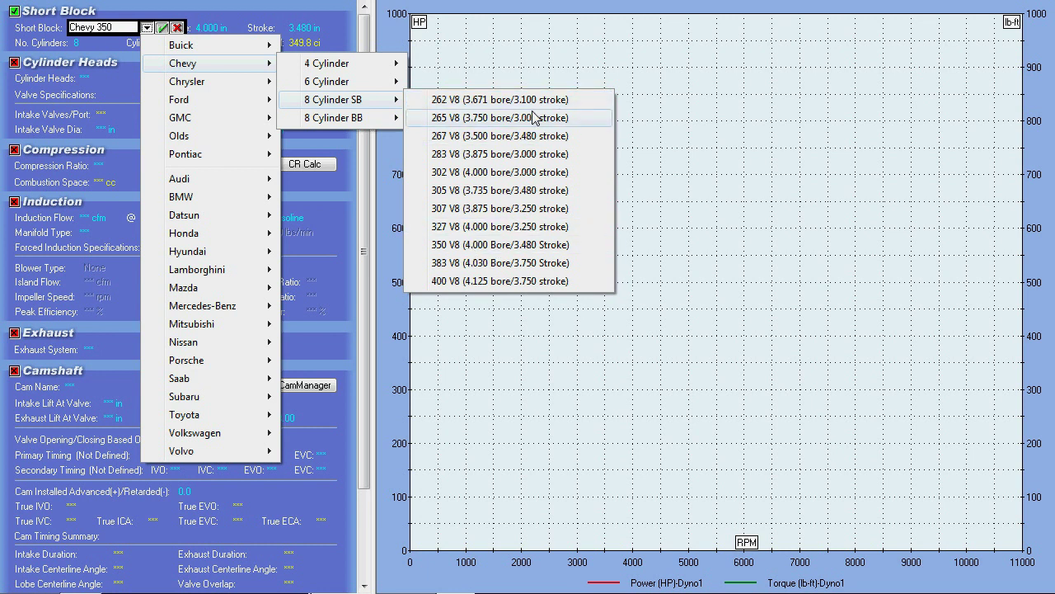
{"action": "key", "text": "Escape"}
{"action": "key", "text": "Escape"}
{"action": "key", "text": "Escape"}
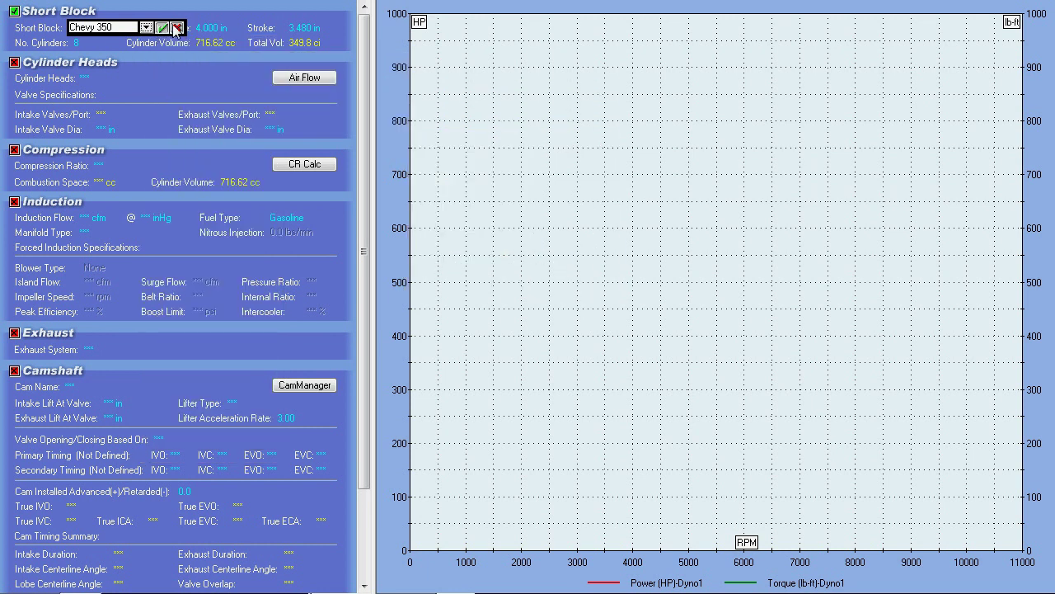
Set the stroke of the Chevy 350 short block to 3.100 in
{"action": "left_click", "coordinate": [301, 29]}
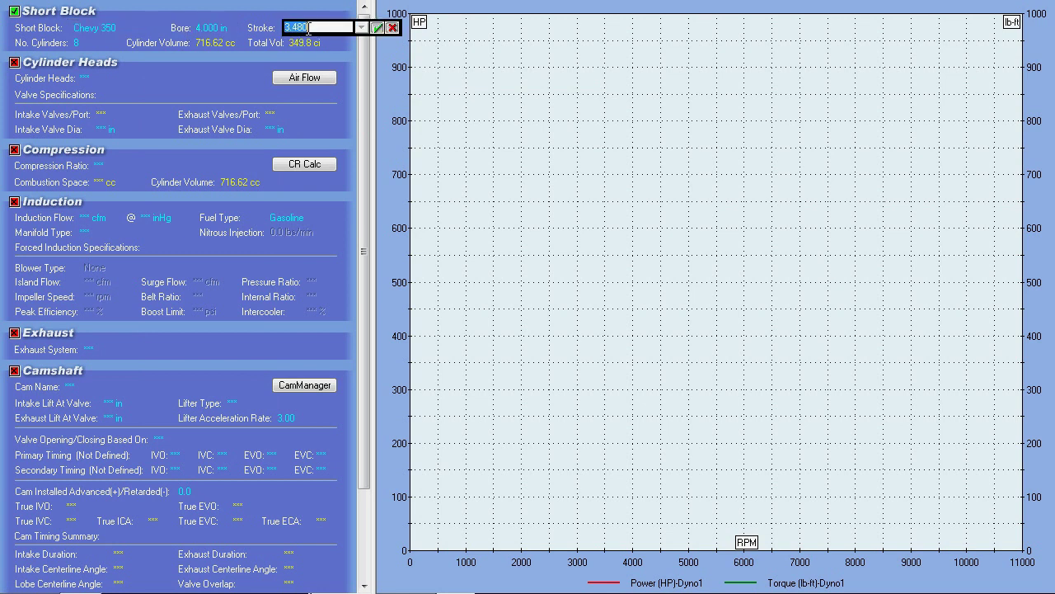
{"action": "type", "text": "3.100"}
{"action": "key", "text": "Return"}
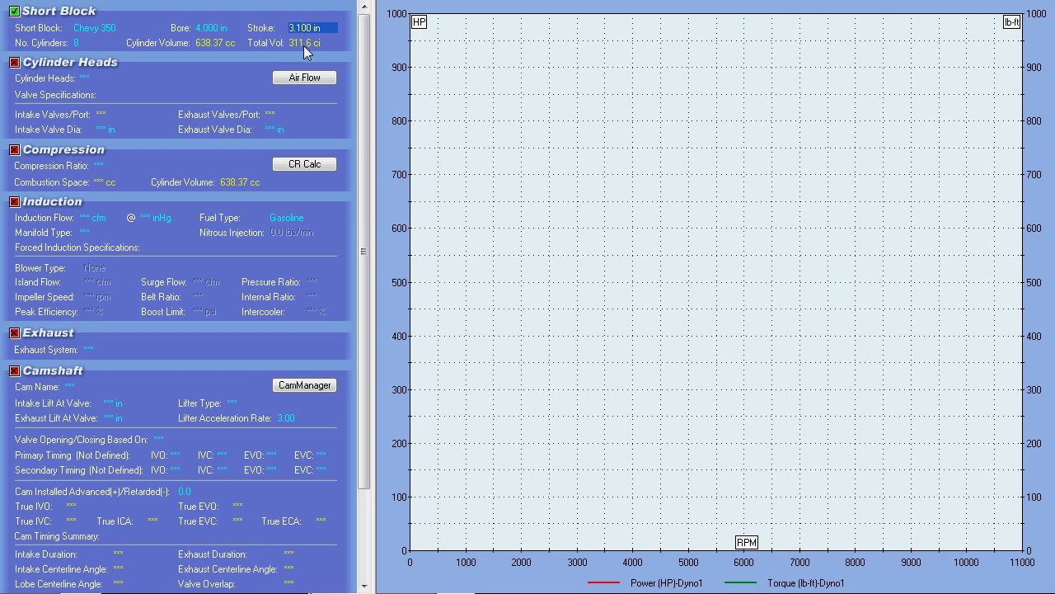
Check the Chevy 8 Cylinder SB presets for a match to the 3.100 in stroke block, keeping the custom dimensions
{"action": "left_click", "coordinate": [95, 27]}
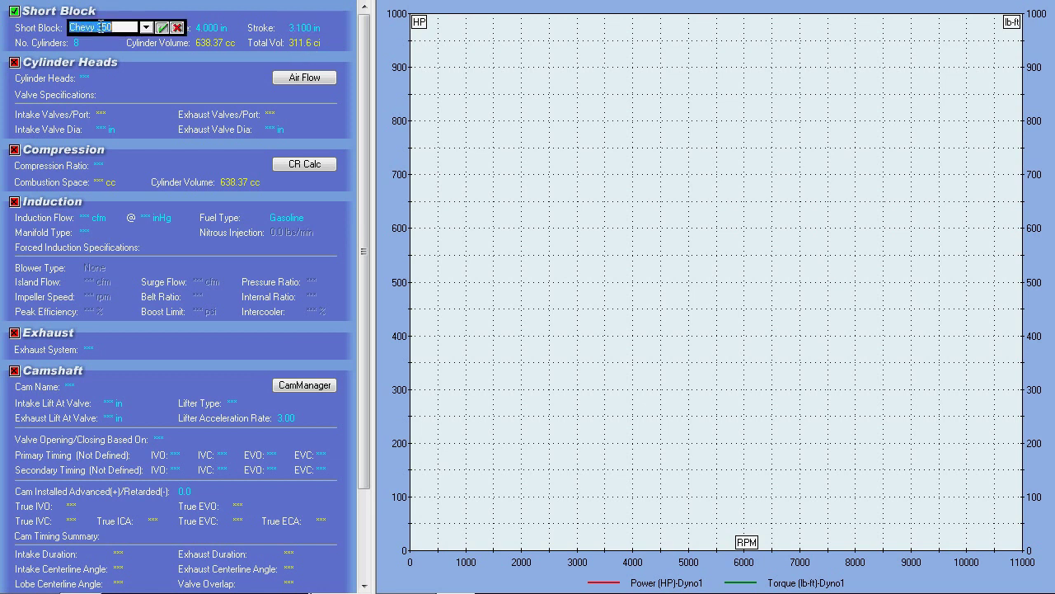
{"action": "left_click", "coordinate": [146, 27]}
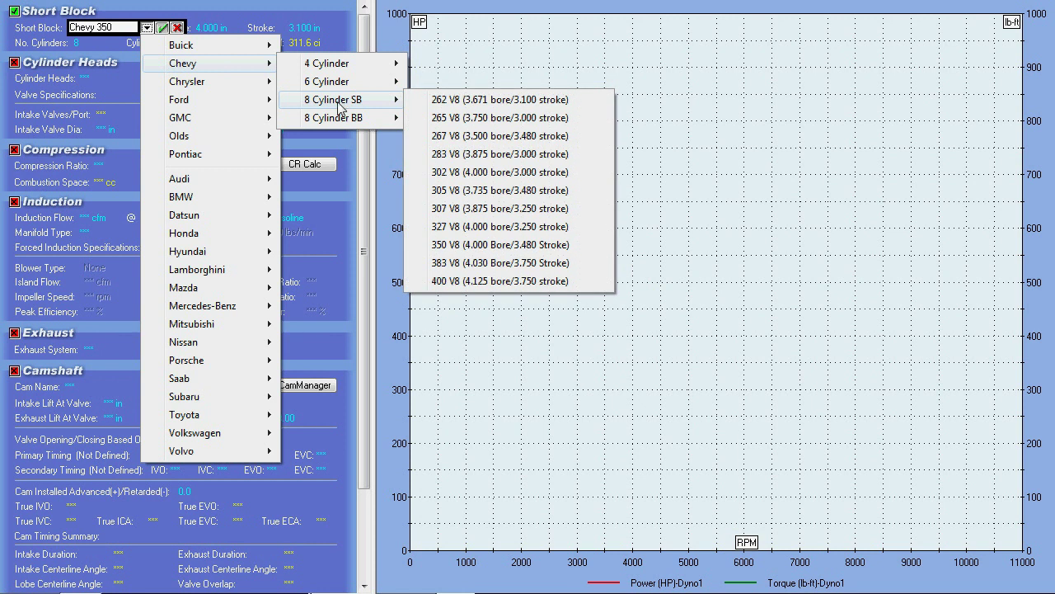
{"action": "left_click", "coordinate": [177, 28]}
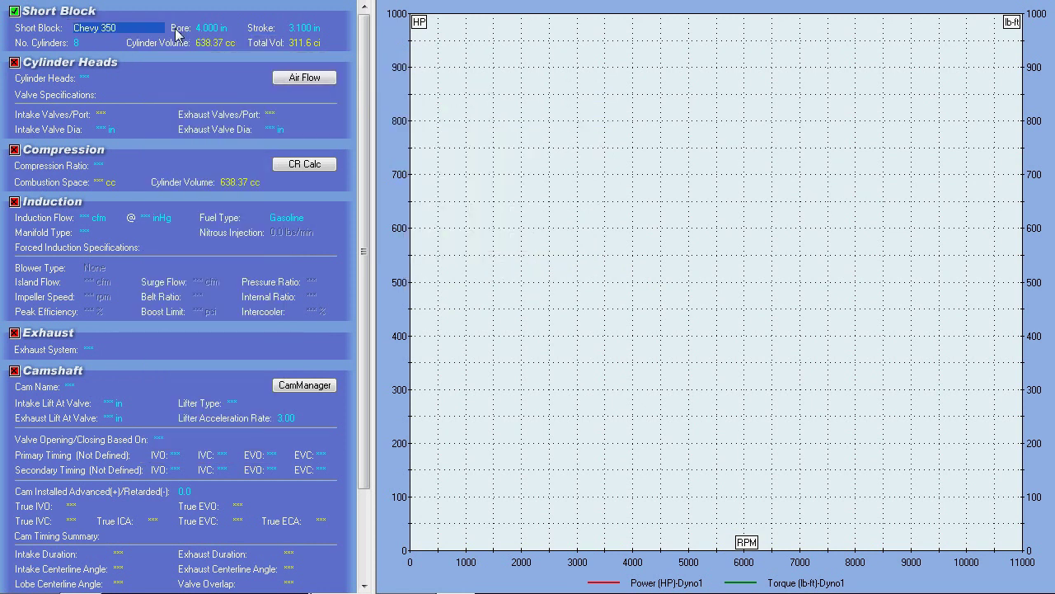
Rename the custom short block as Chevrolet 310
{"action": "double_click", "coordinate": [126, 25]}
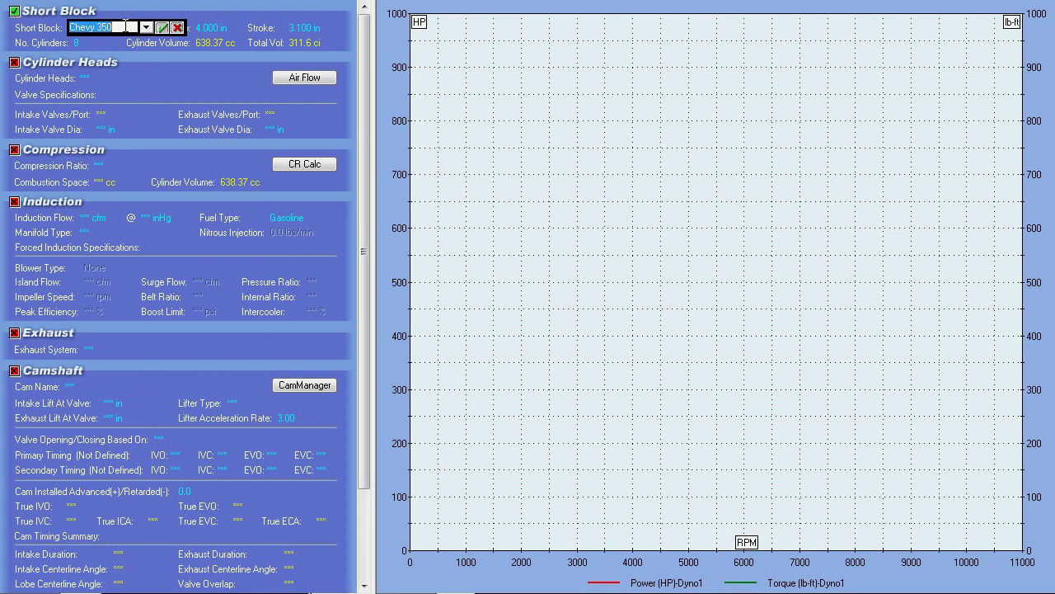
{"action": "left_click", "coordinate": [125, 25]}
{"action": "key", "text": "BackSpace"}
{"action": "key", "text": "BackSpace"}
{"action": "key", "text": "BackSpace"}
{"action": "key", "text": "BackSpace"}
{"action": "key", "text": "BackSpace"}
{"action": "type", "text": "rolet 310"}
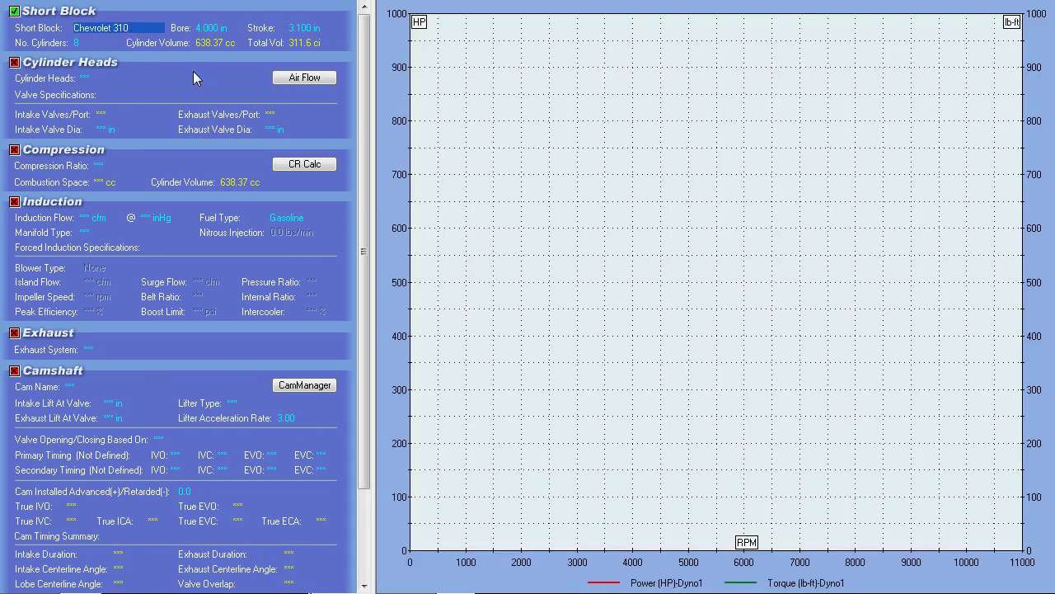
{"action": "left_click", "coordinate": [199, 30]}
{"action": "left_click", "coordinate": [304, 30]}
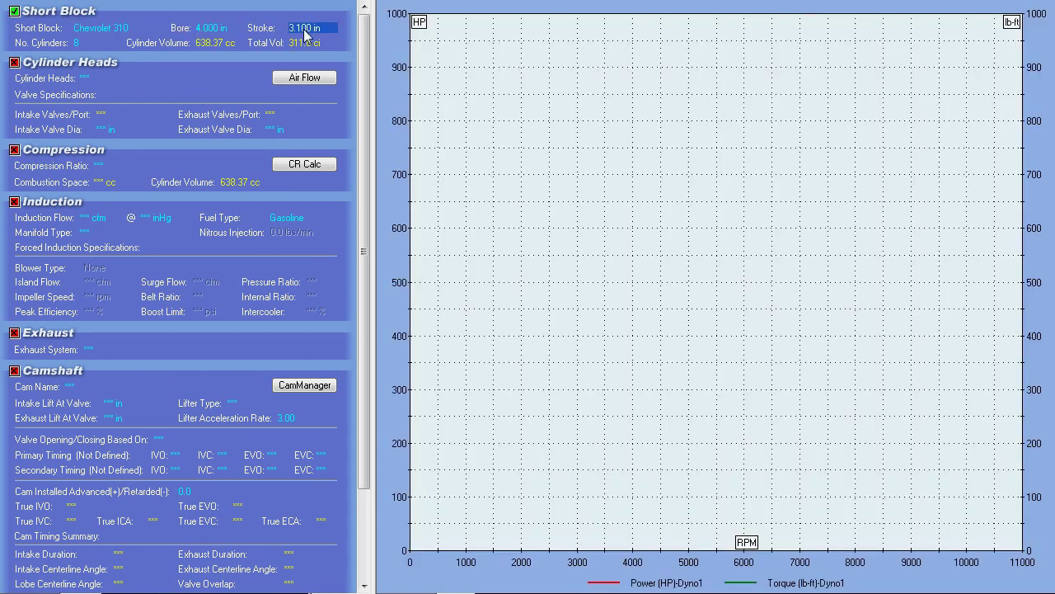